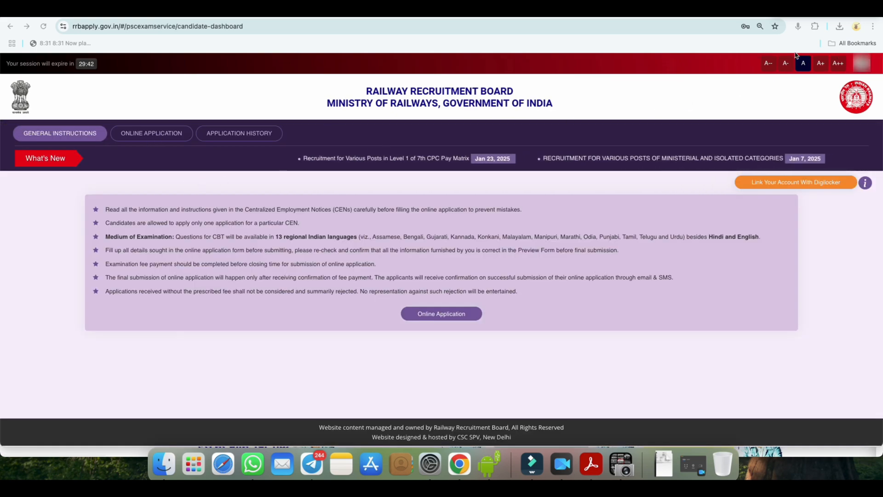
Step: Start the online application for CEN No. 08/2024 with RRB Patna, declaring that the applicant is not currently debarred
double_click(160, 135)
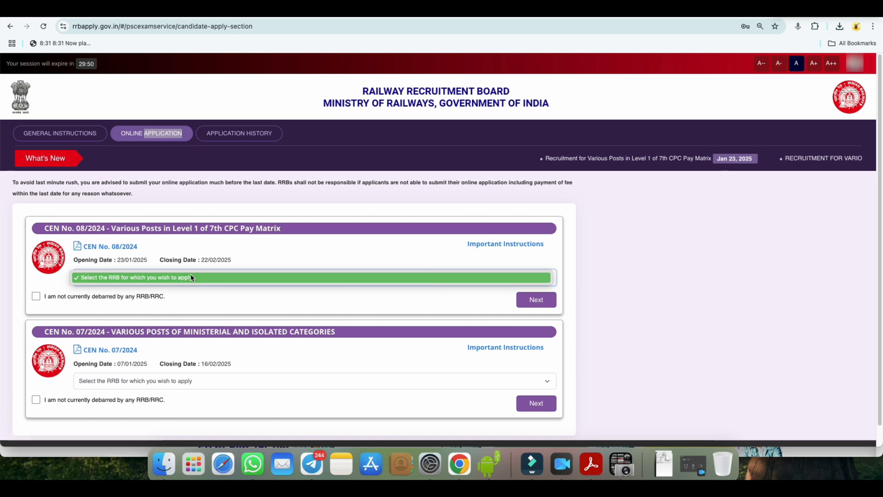
left_click(237, 278)
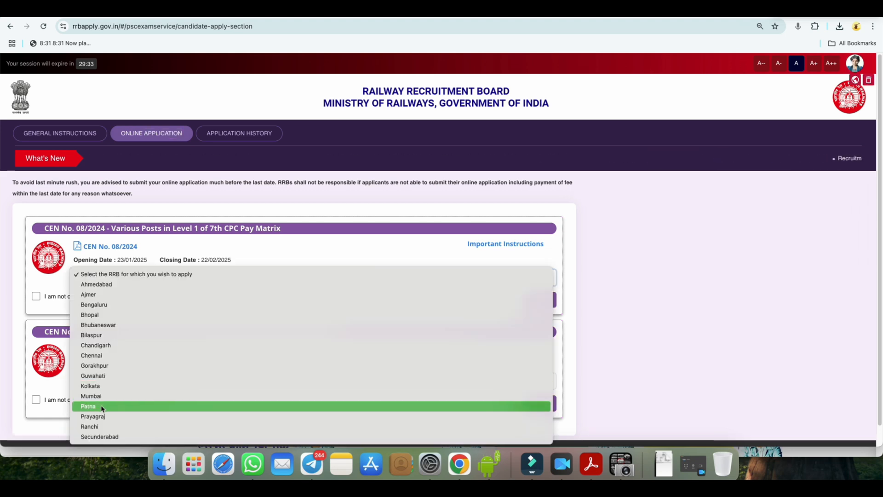
left_click(102, 407)
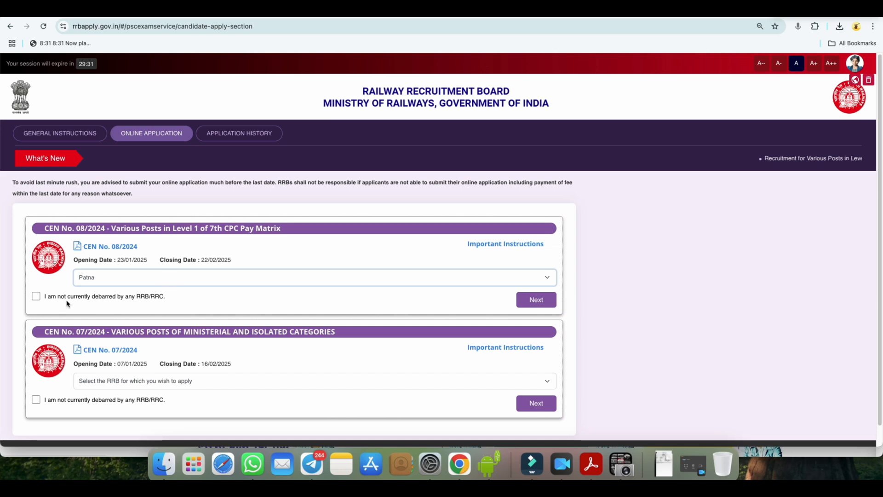
left_click(36, 296)
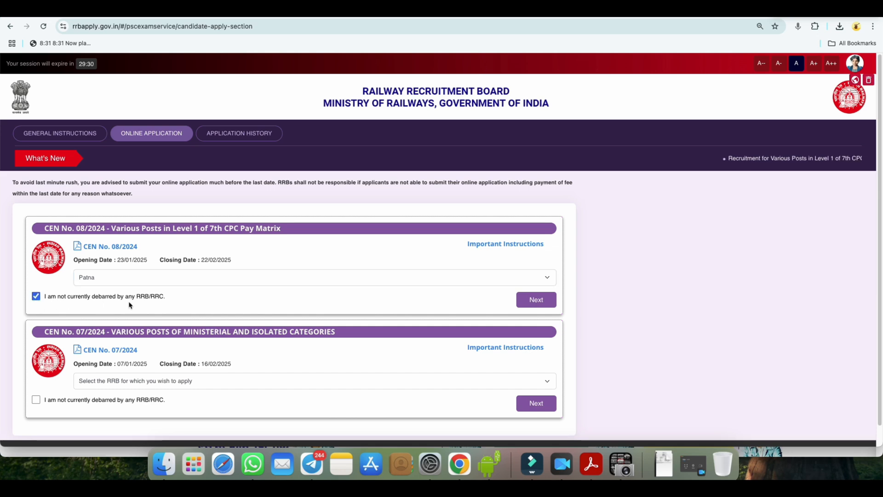
left_click(534, 301)
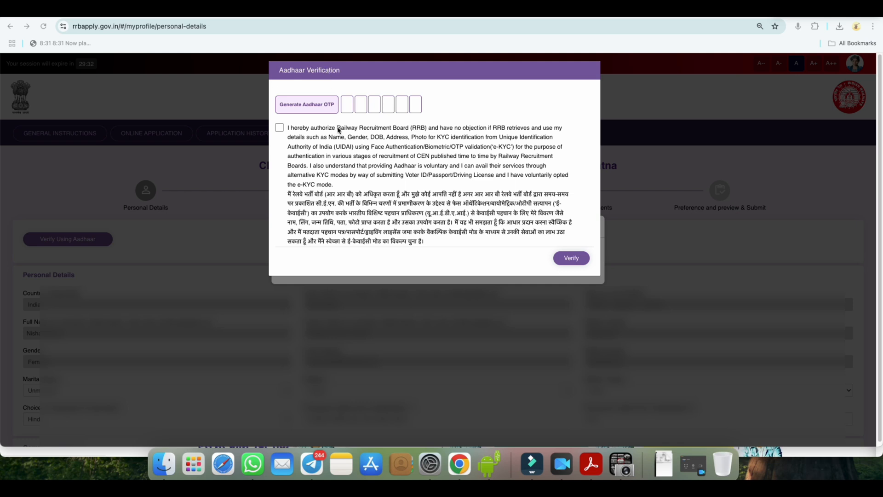
Step: Generate the Aadhaar OTP, consent to the e-KYC authorization, enter the verification code and verify the account
left_click(315, 111)
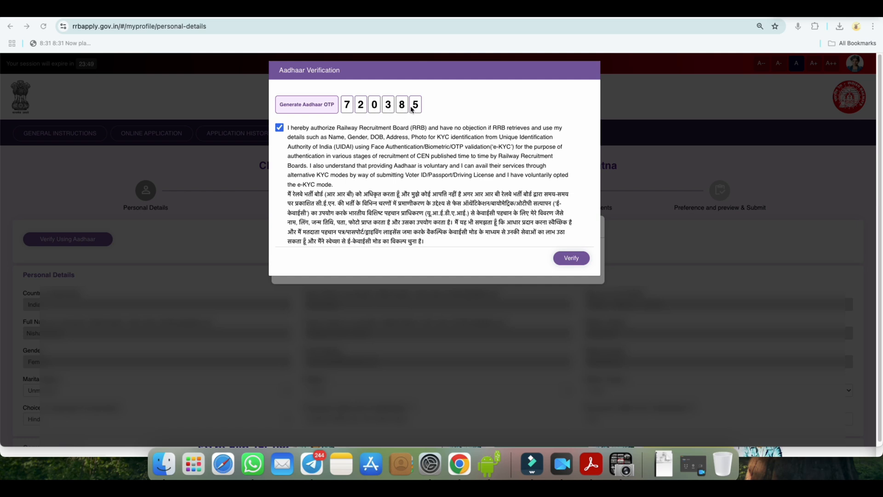
left_click(571, 258)
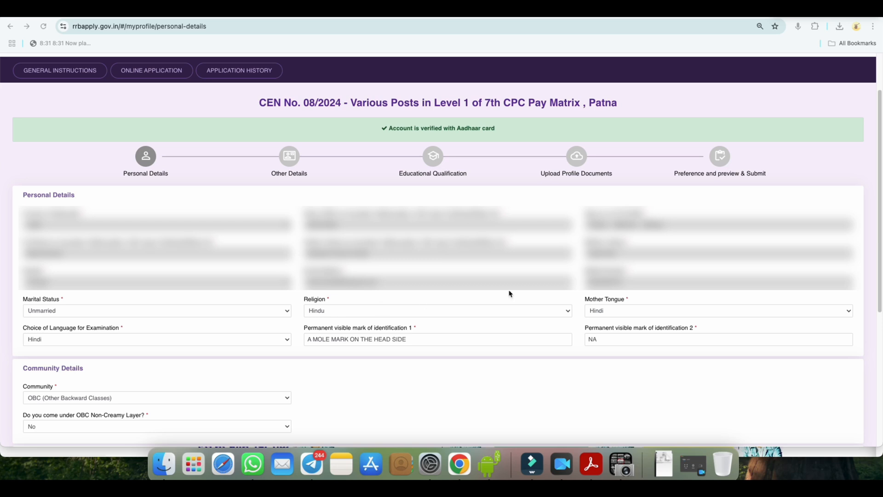
Step: Select Unmarried as the marital status and Hindu as the religion in the personal details
left_click(52, 313)
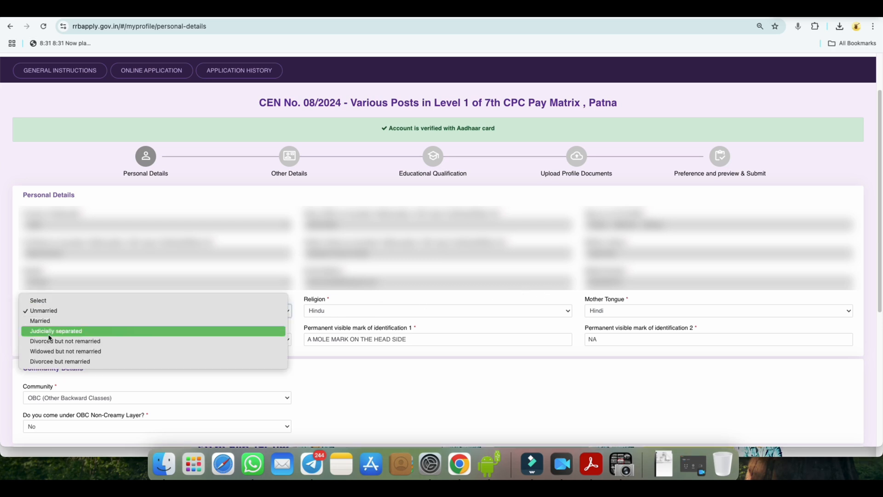
left_click(51, 311)
left_click(318, 315)
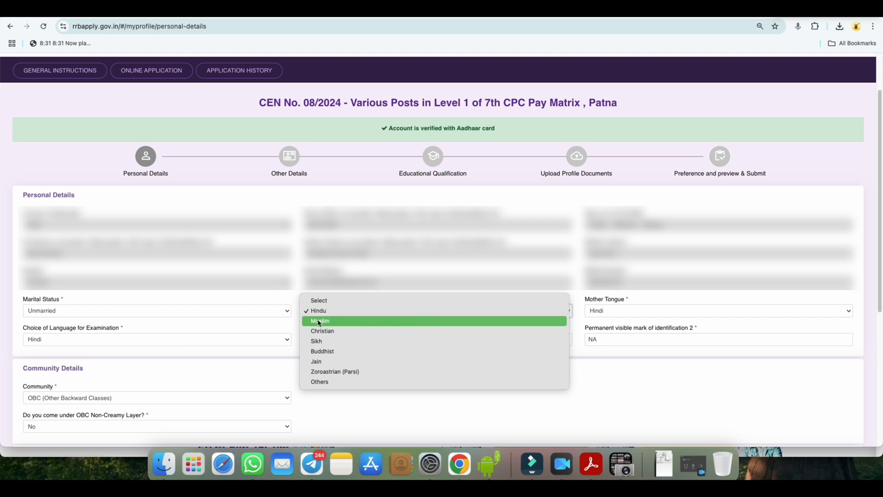
left_click(320, 310)
Step: Select Hindi as both the mother tongue and the choice of language for the examination
left_click(613, 311)
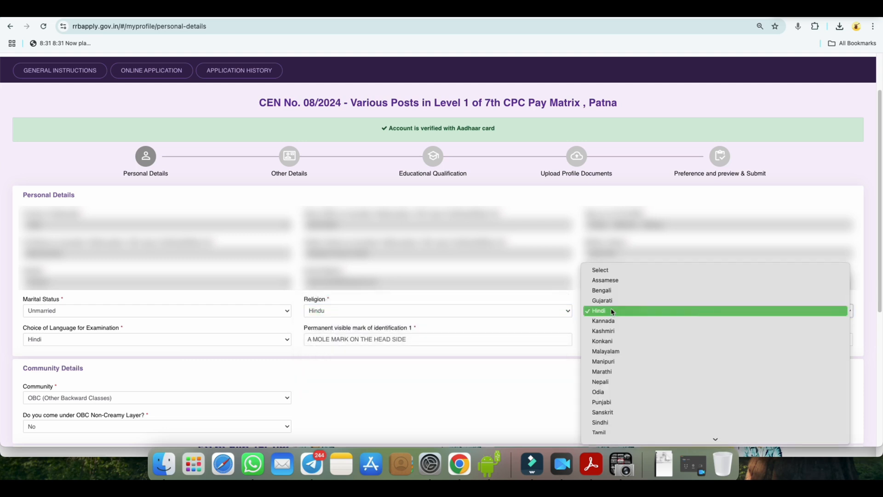
left_click(612, 311)
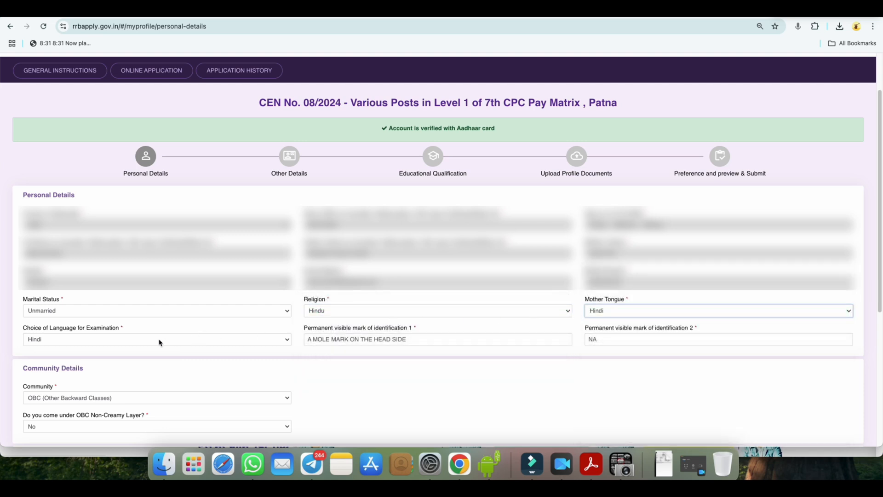
left_click(92, 340)
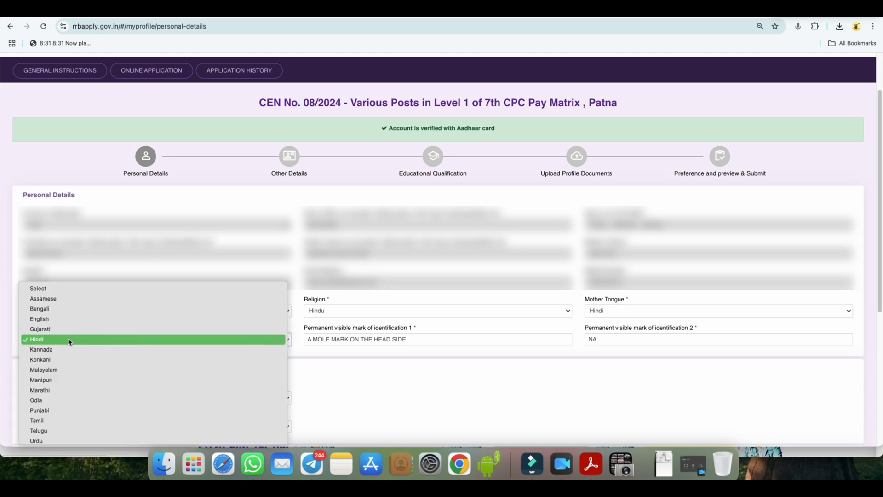
left_click(71, 341)
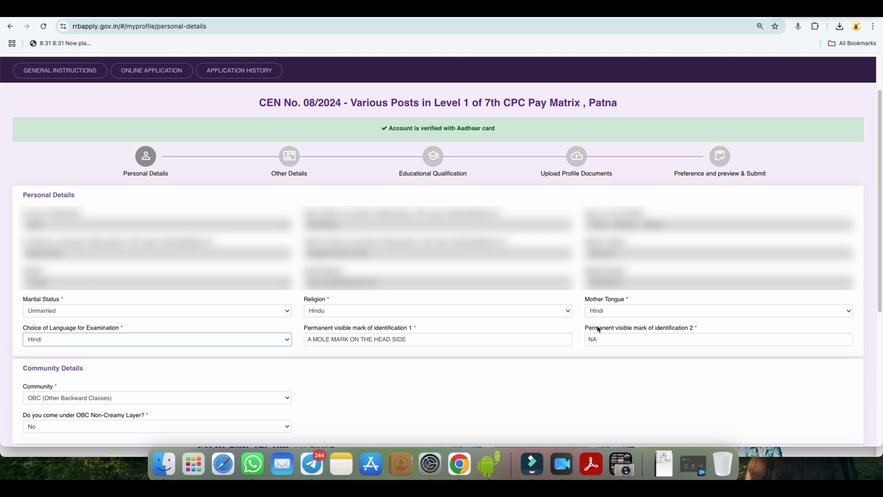
Step: Select the OBC (Other Backward Classes) community, answer Yes to OBC Non-Creamy Layer, and agree to the related declaration
scroll(579, 344, "down", 5)
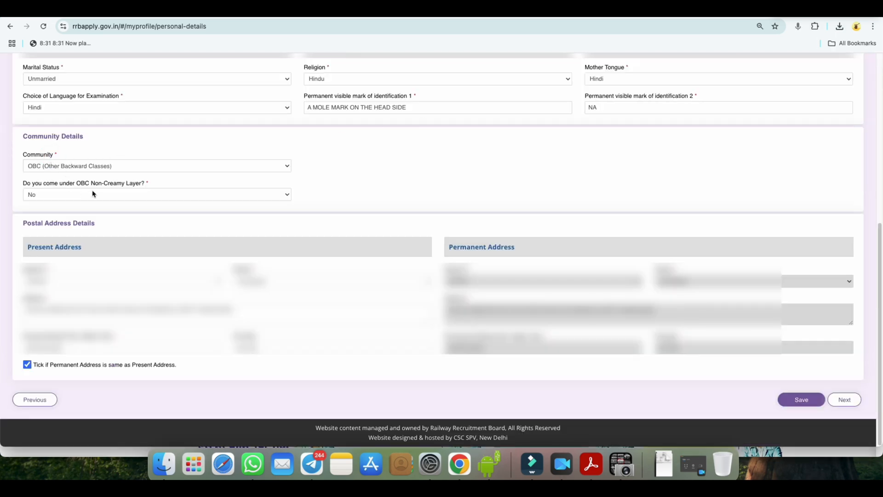
left_click(103, 167)
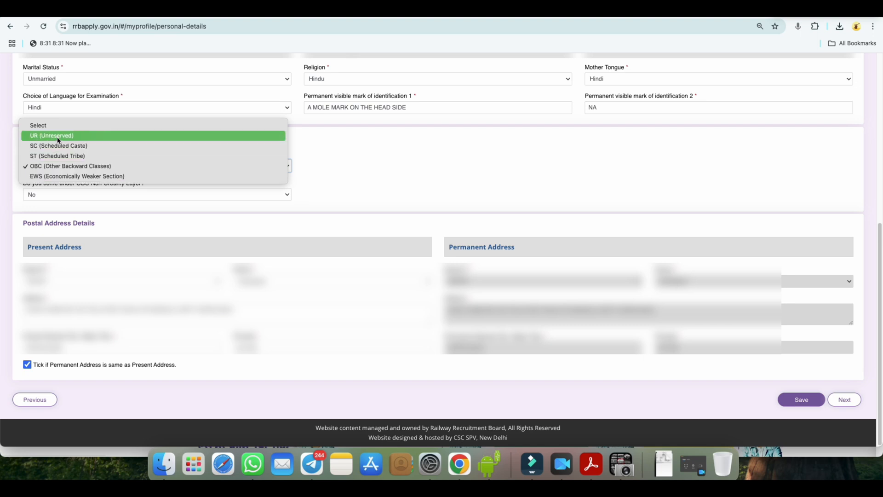
left_click(62, 167)
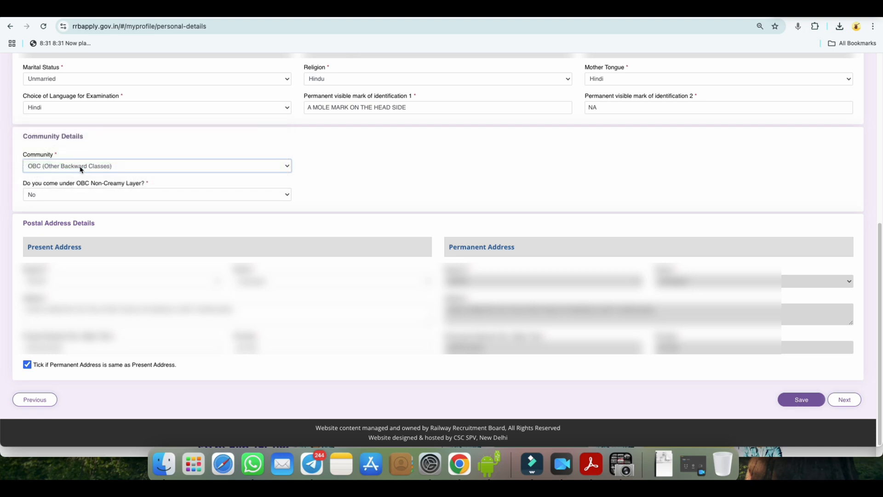
left_click(80, 168)
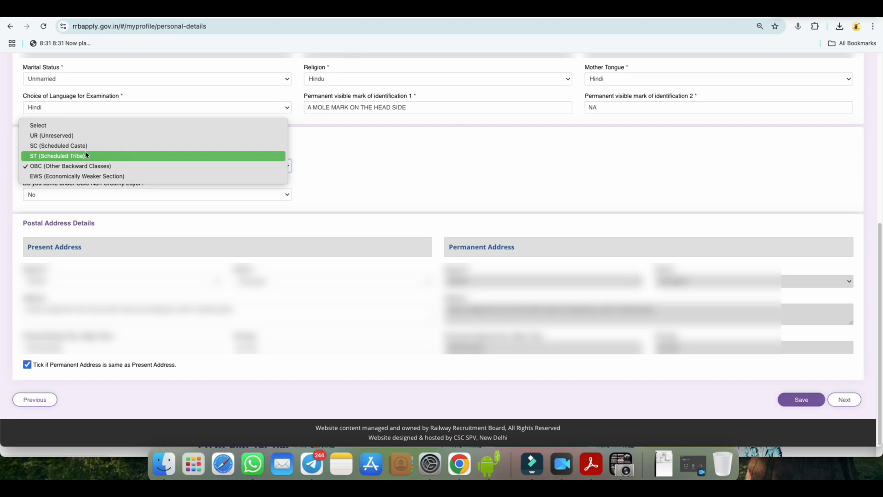
left_click(87, 166)
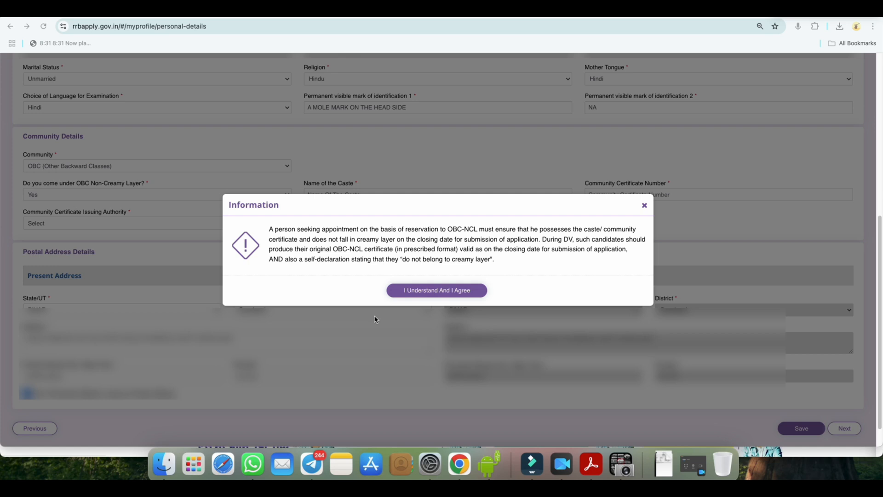
left_click(427, 294)
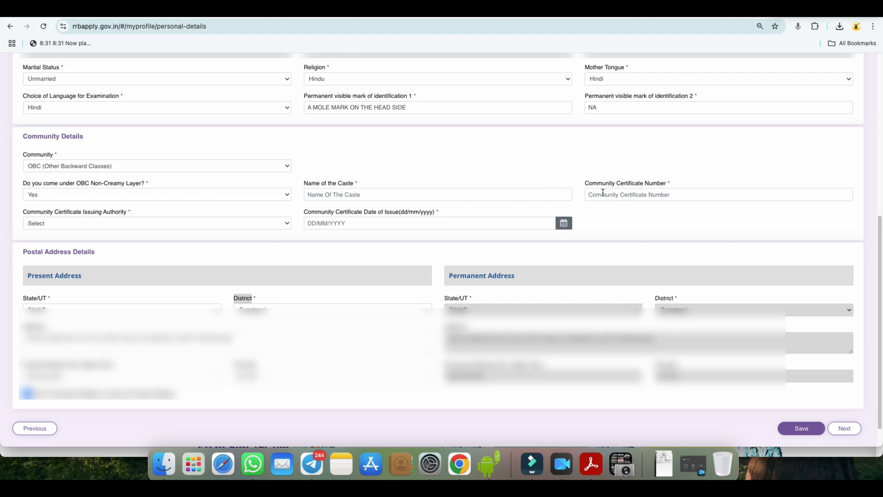
Step: Set the OBC certificate's issuing authority to Revenue Officers not below the rank of Tehsildar and its issuing state to BIHAR
left_click(60, 223)
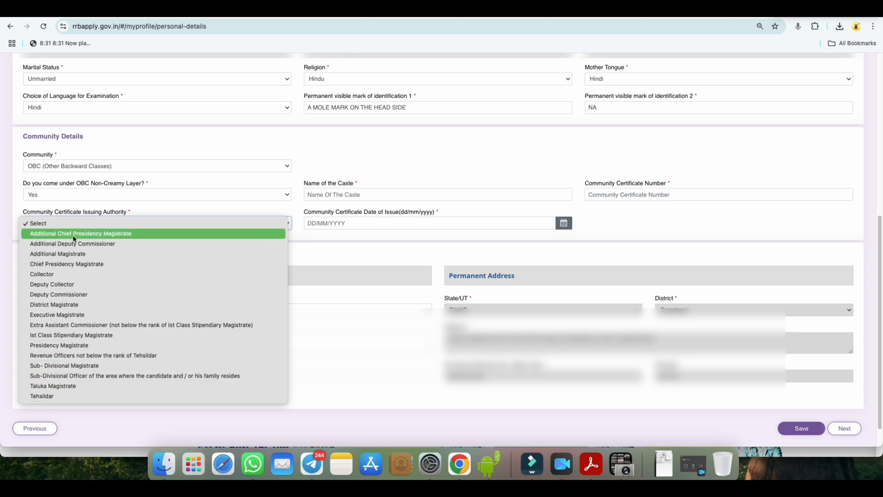
left_click(67, 359)
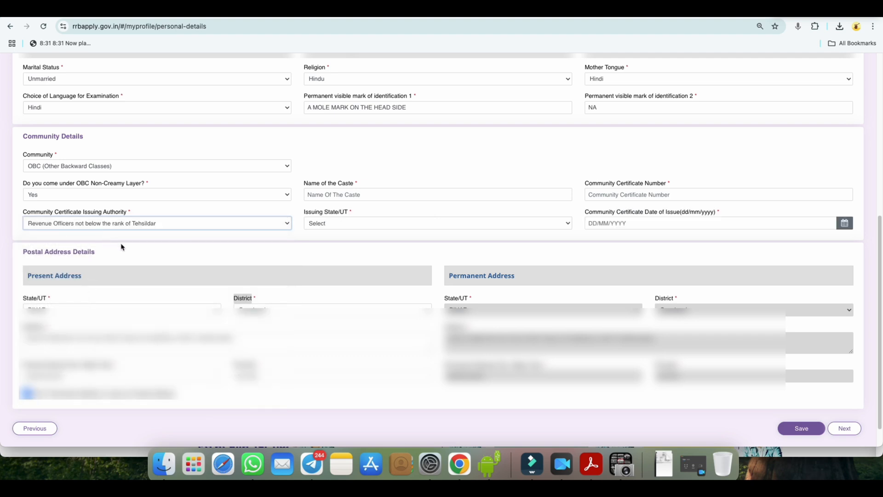
left_click(344, 224)
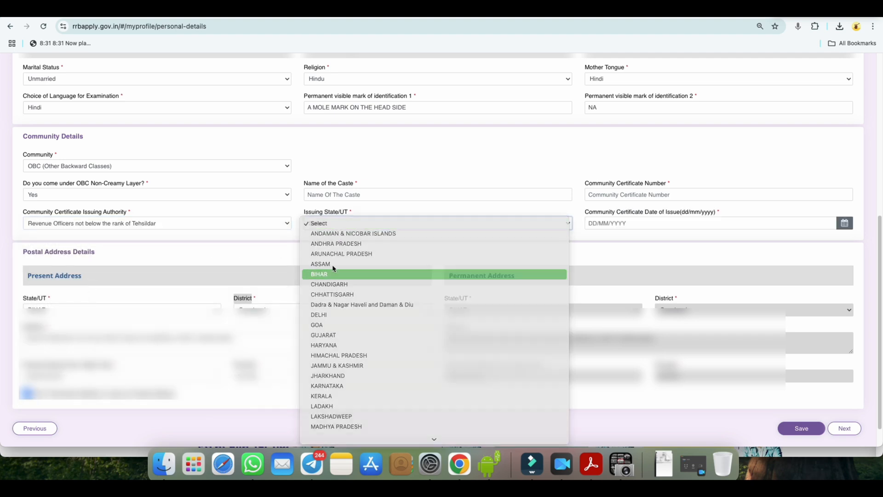
left_click(331, 275)
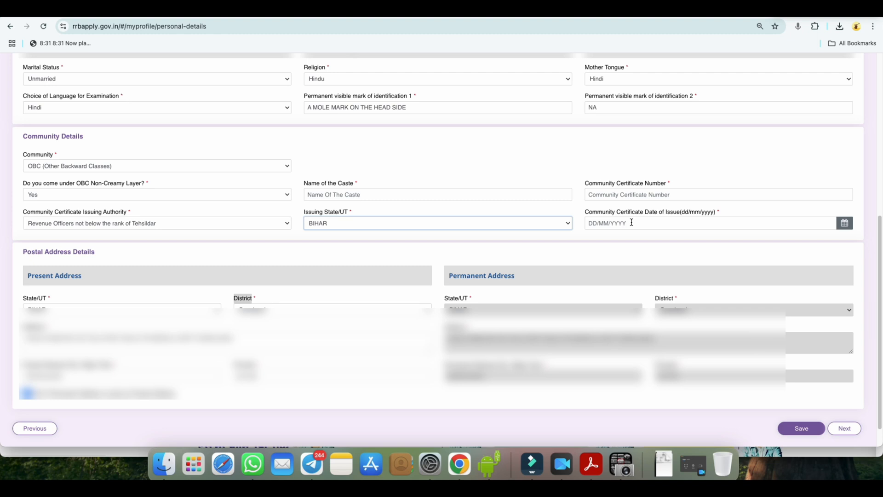
Step: Change the community to SC (Scheduled Caste) and accept the related information notice
left_click(53, 170)
left_click(52, 147)
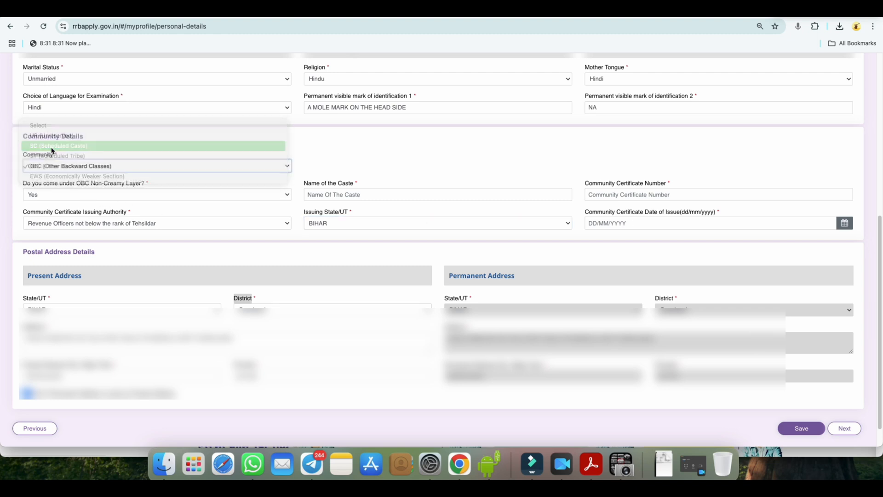
left_click(420, 286)
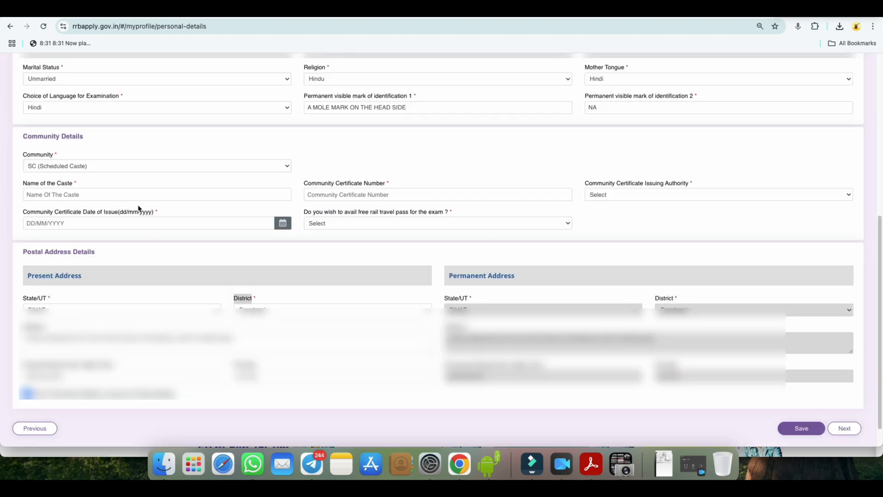
left_click(71, 197)
Step: Set the SC certificate's issuing authority to Revenue Officers not below the rank of Tehsildar and its issuing state to BIHAR
left_click(637, 199)
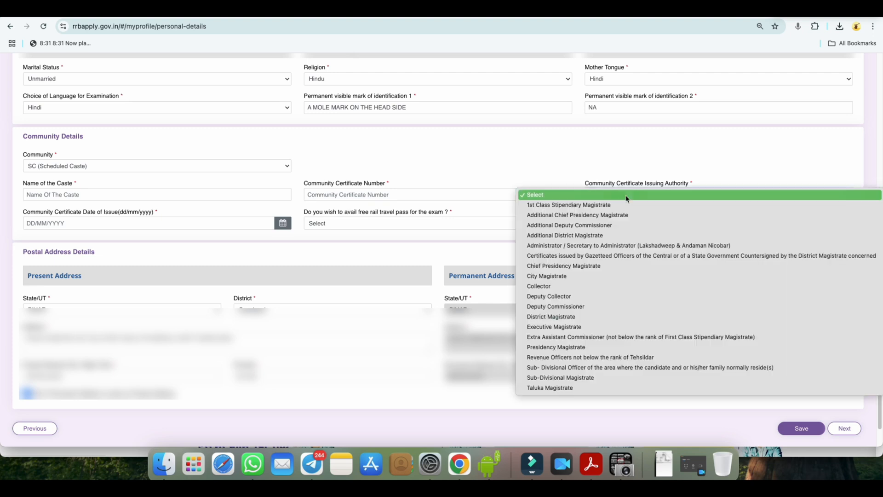
left_click(570, 357)
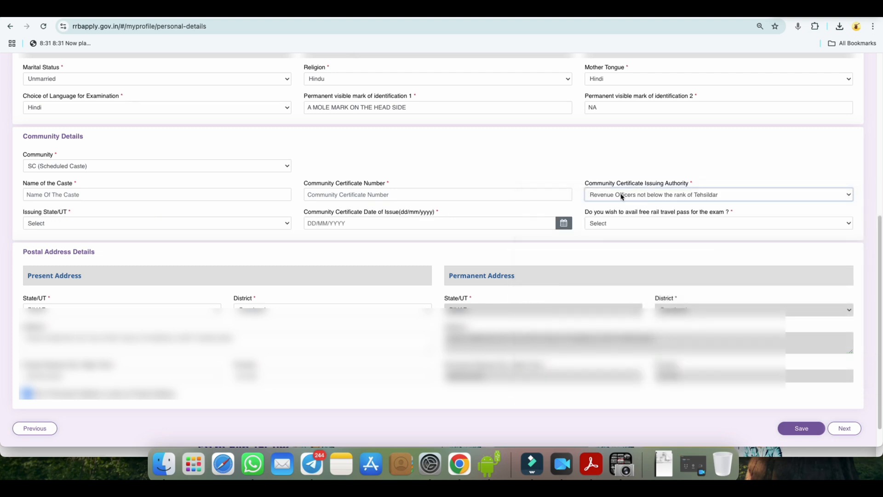
left_click(623, 196)
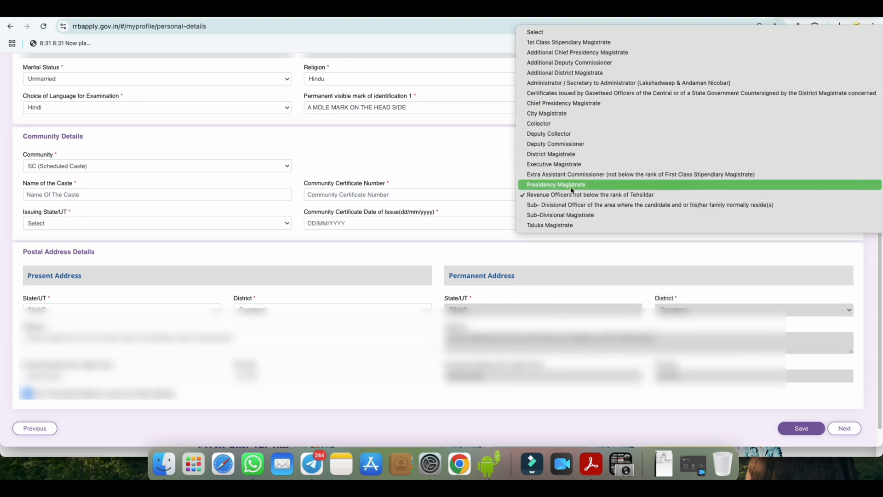
left_click(491, 164)
left_click(38, 228)
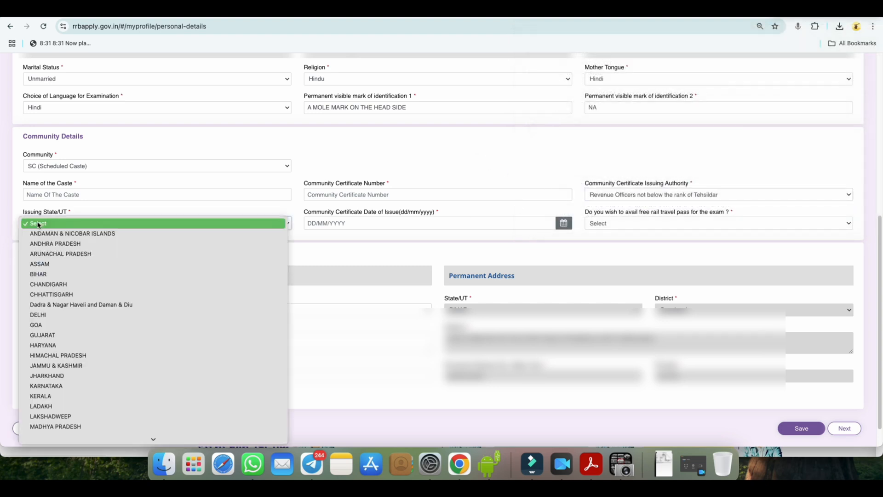
left_click(45, 273)
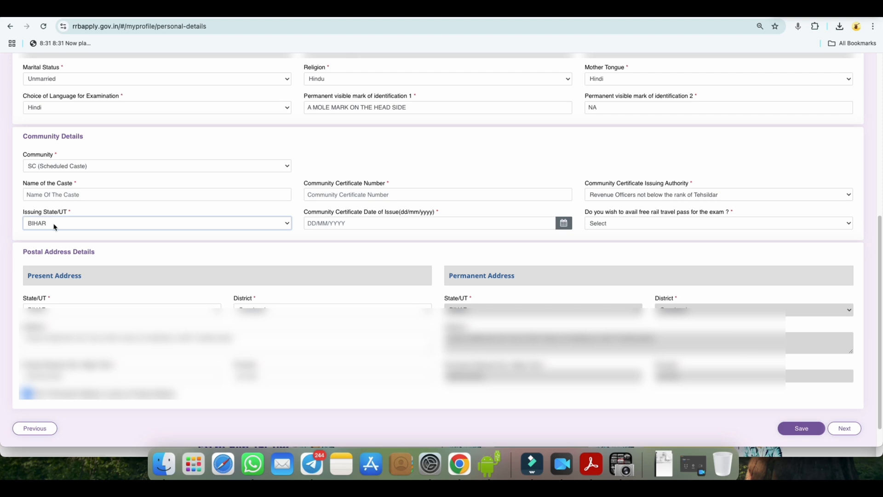
left_click(54, 227)
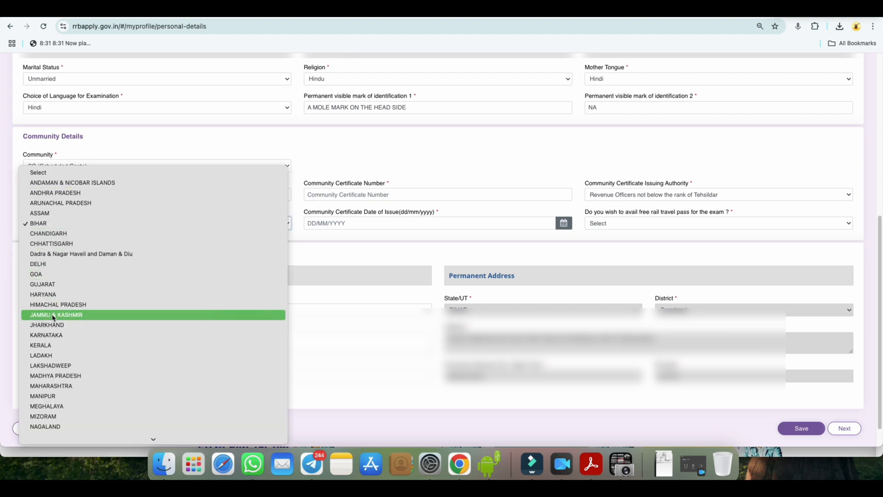
left_click(322, 231)
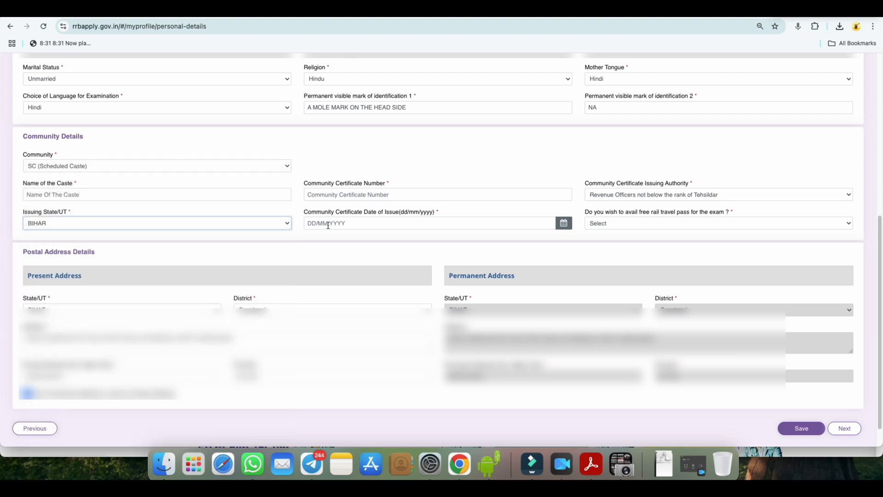
Step: Review the choices for the free rail travel pass and the present and permanent address sections
left_click(624, 223)
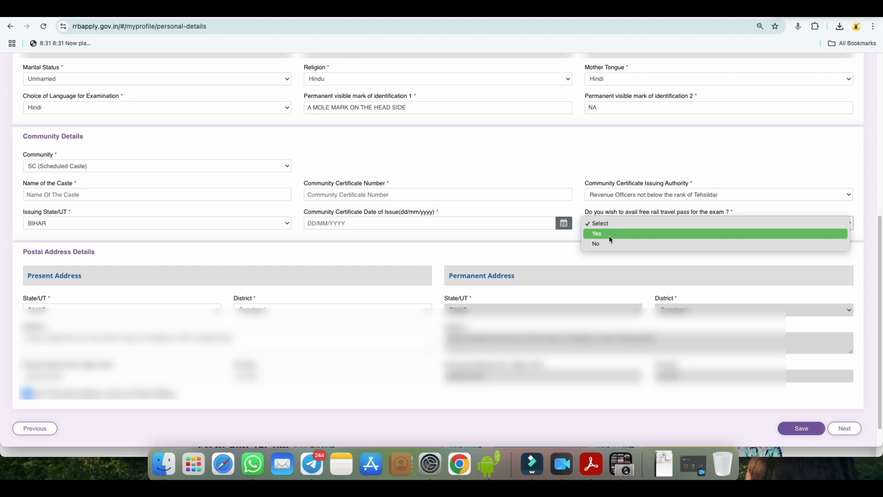
left_click(561, 172)
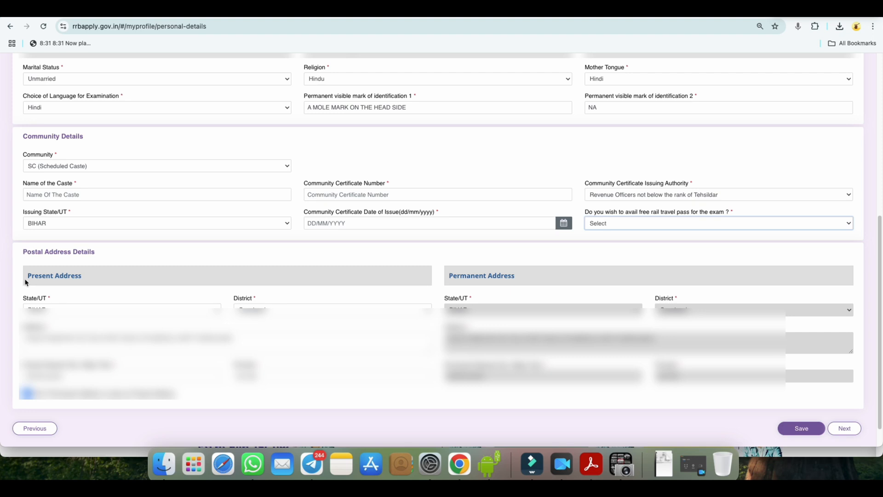
left_click_drag(27, 282, 79, 280)
left_click_drag(449, 276, 515, 275)
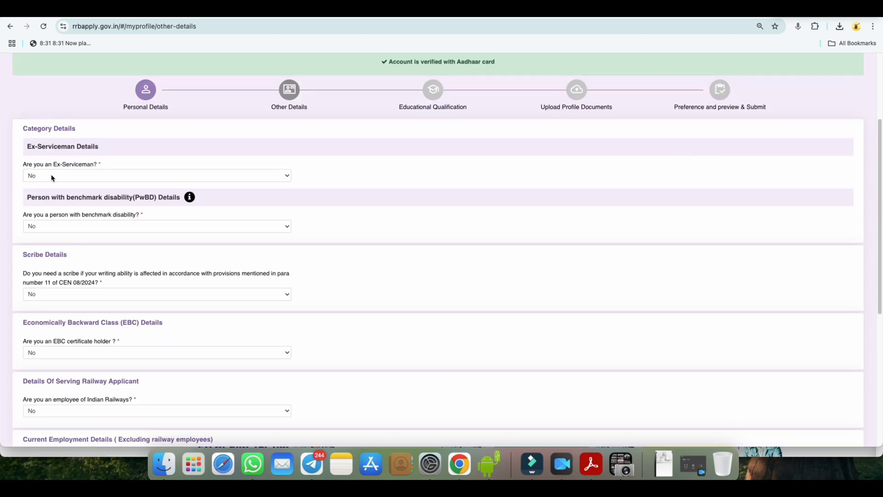
Step: Answer Yes to the Ex-Serviceman question in the category details
left_click(52, 177)
left_click(49, 165)
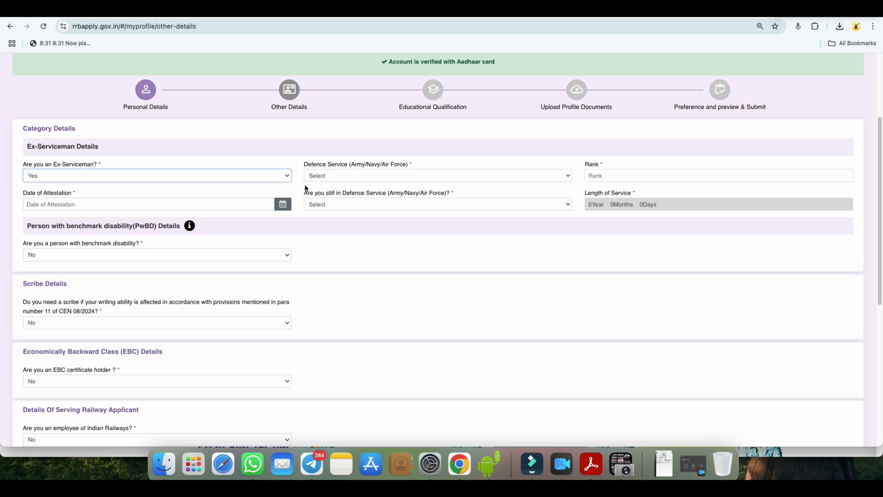
Step: Review the Defence Service choices and change the Ex-Serviceman answer to No
left_click(325, 177)
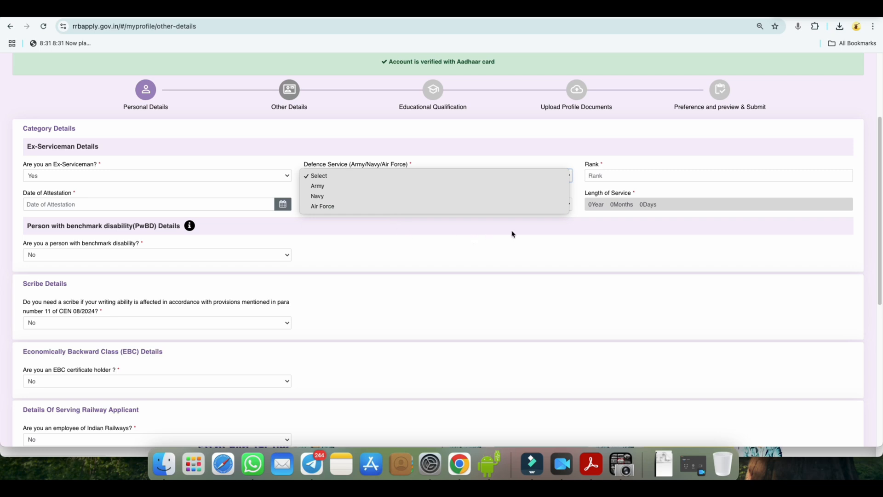
left_click(583, 231)
left_click(66, 182)
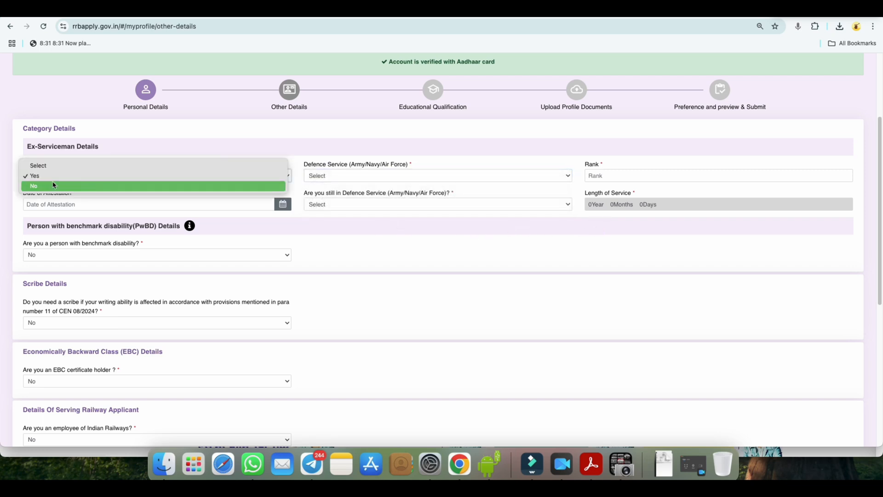
left_click(56, 184)
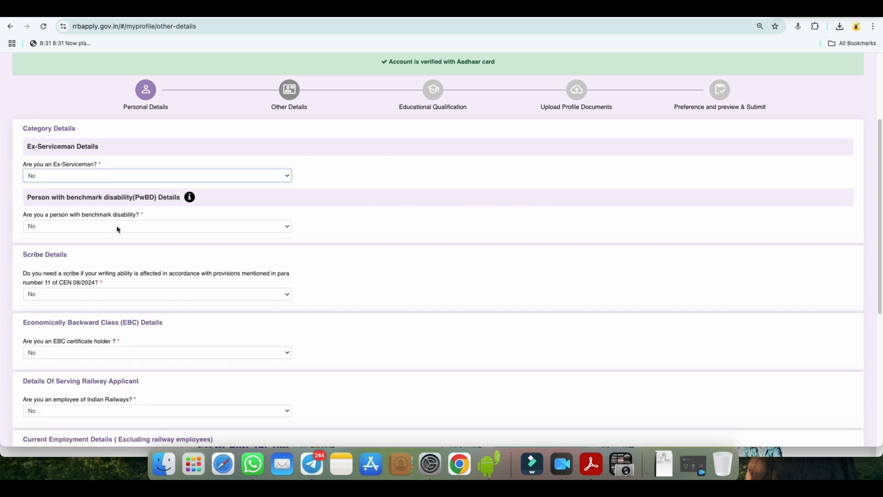
Step: Set the benchmark disability answer to Yes to view its additional fields, and return it to No
left_click(118, 227)
left_click(92, 215)
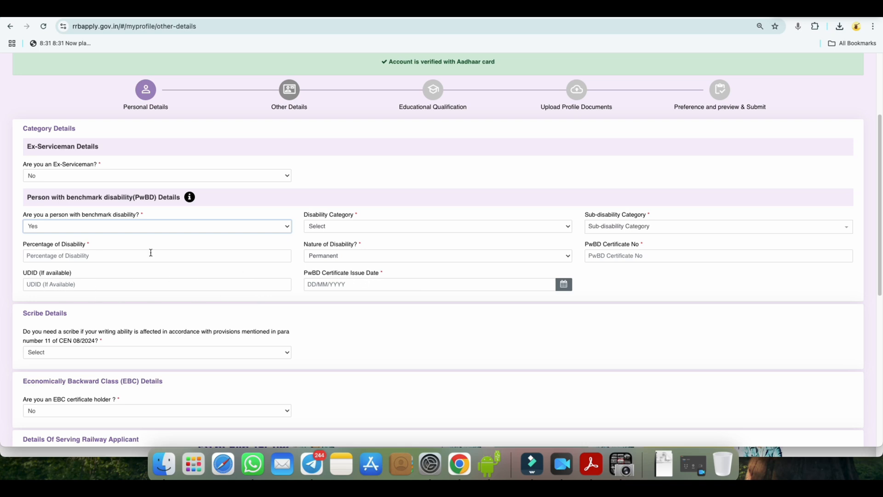
left_click(47, 227)
left_click(49, 234)
Step: Answer No to the question about needing a scribe
scroll(128, 261, "down", 2)
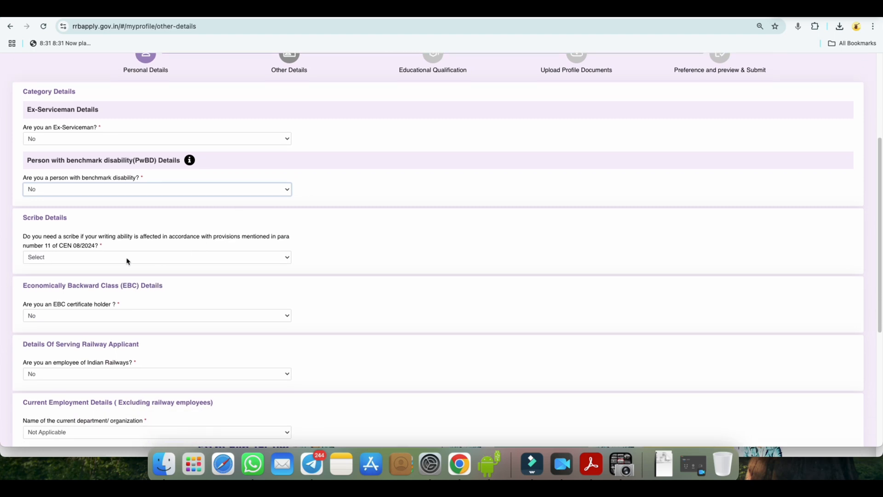
left_click(59, 259)
left_click(59, 275)
Step: Try Yes for the EBC certificate holder question, dismiss the information notice, and set the answer back to No
scroll(199, 260, "down", 1)
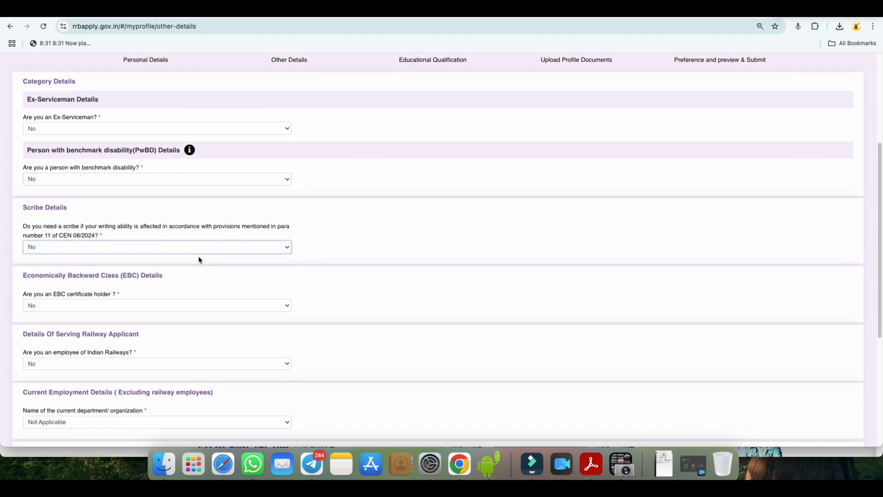
scroll(199, 260, "down", 1)
left_click(135, 293)
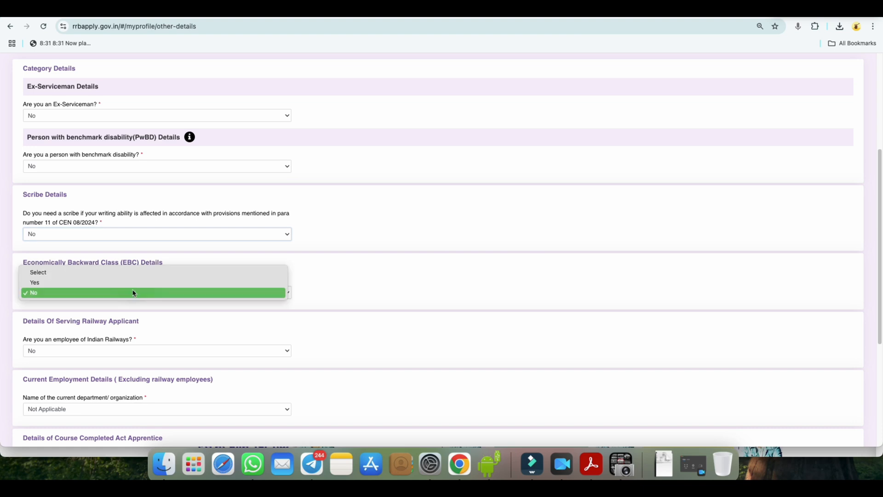
left_click(133, 282)
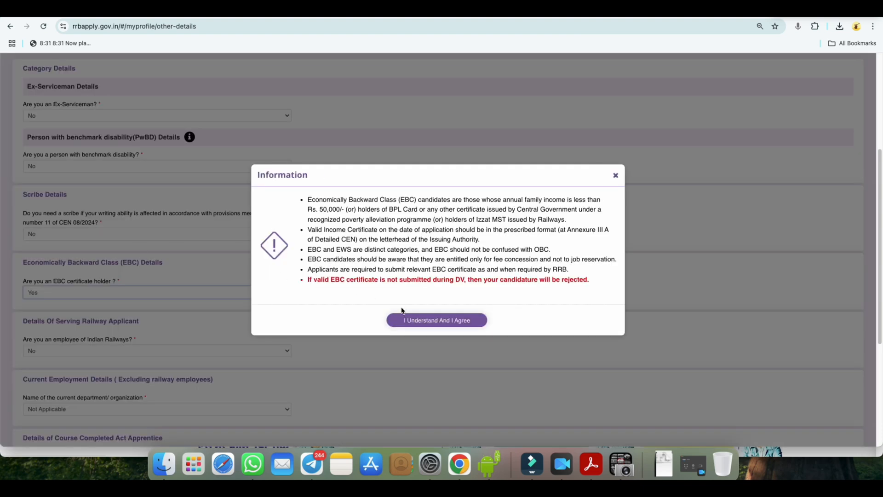
left_click(617, 176)
left_click(78, 294)
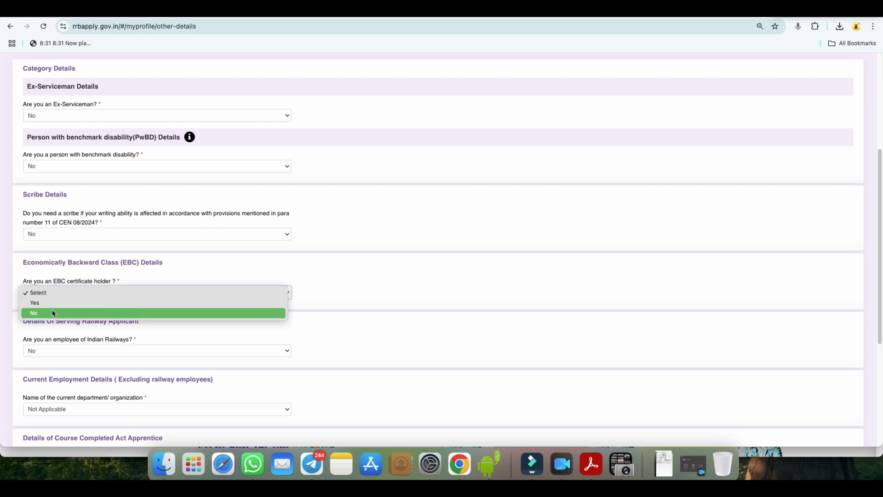
left_click(208, 279)
Step: Answer Yes to the Indian Railways employee question, view the NOC choices, and return the answer to No
scroll(221, 277, "down", 2)
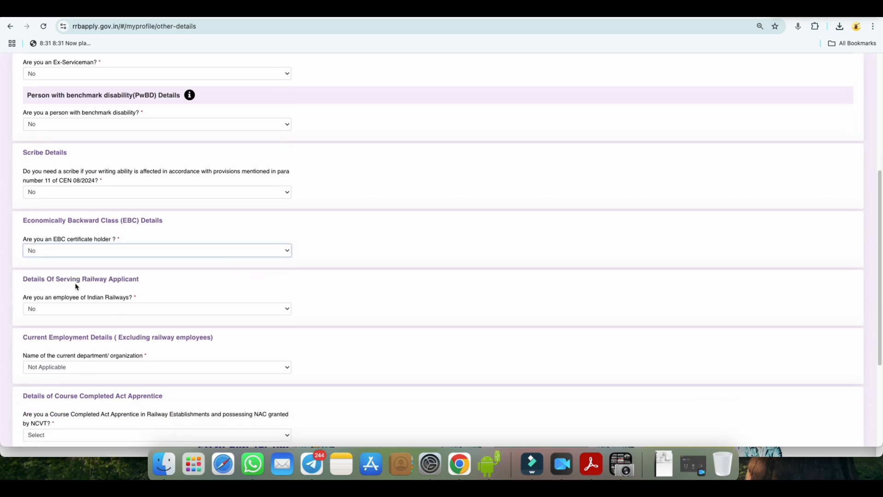
left_click_drag(116, 286, 93, 298)
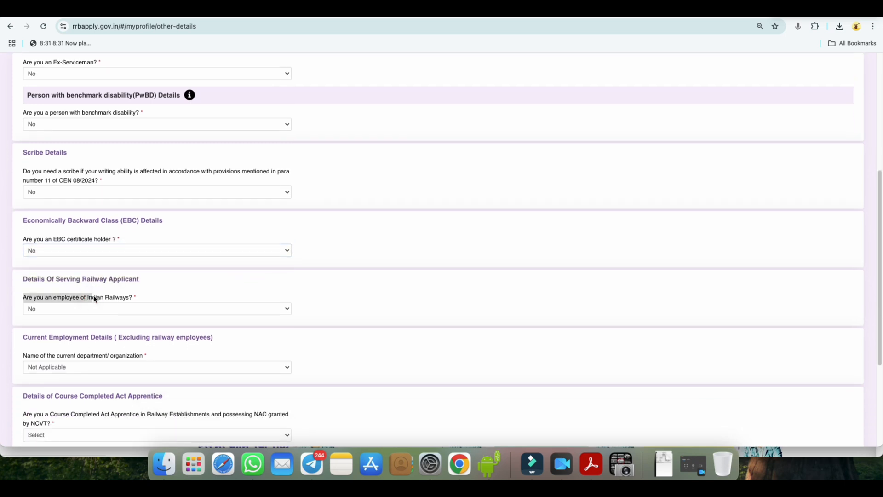
left_click(98, 308)
left_click(308, 310)
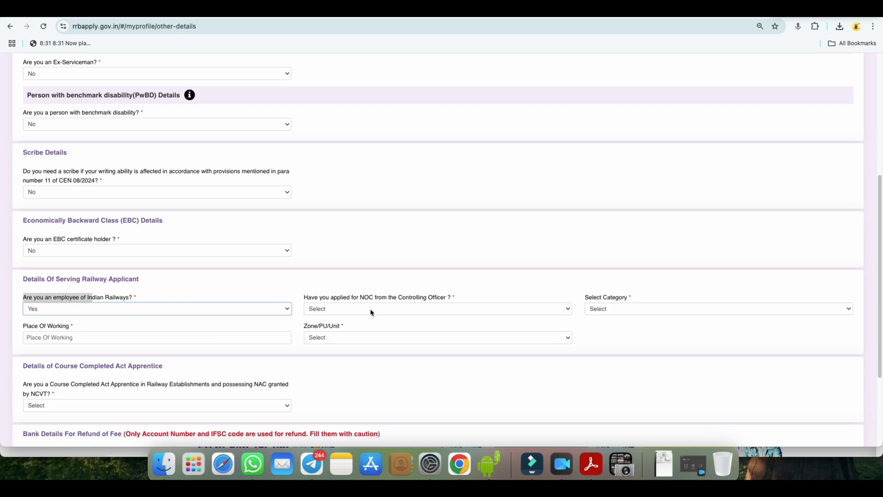
left_click(371, 311)
left_click(460, 286)
left_click(117, 315)
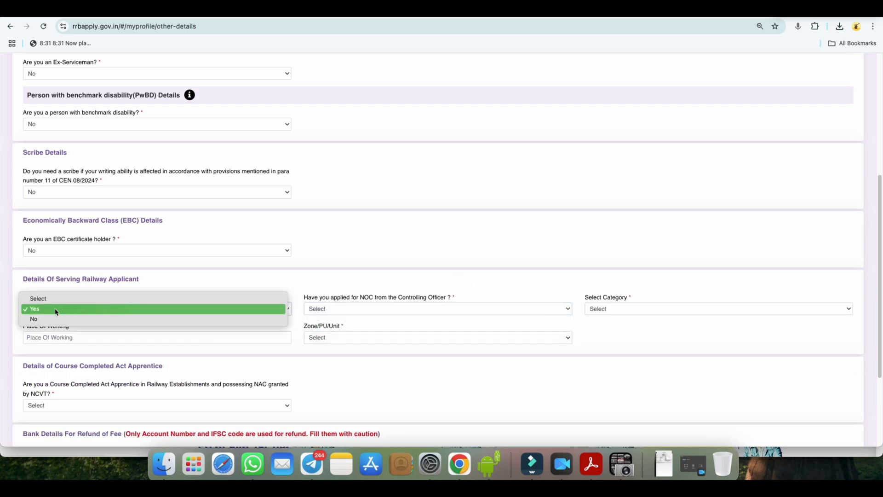
left_click(116, 318)
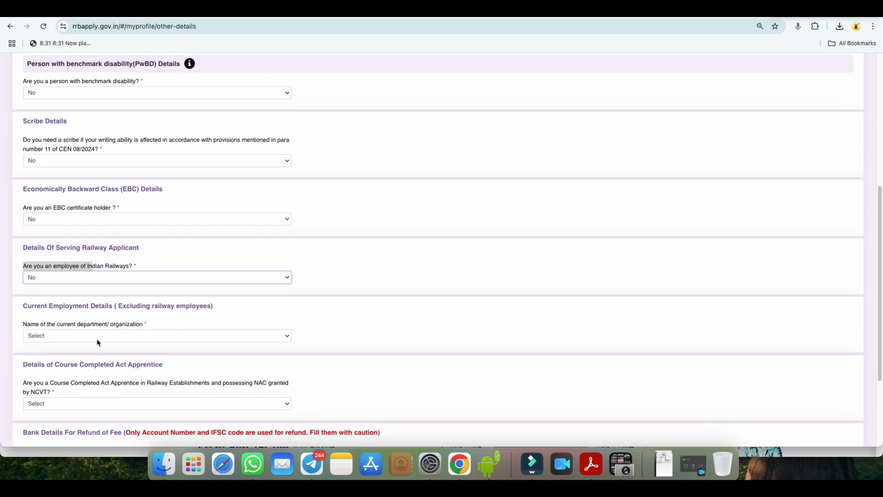
Step: Set the name of the current department/organization to Not Applicable in the current employment details
left_click(97, 342)
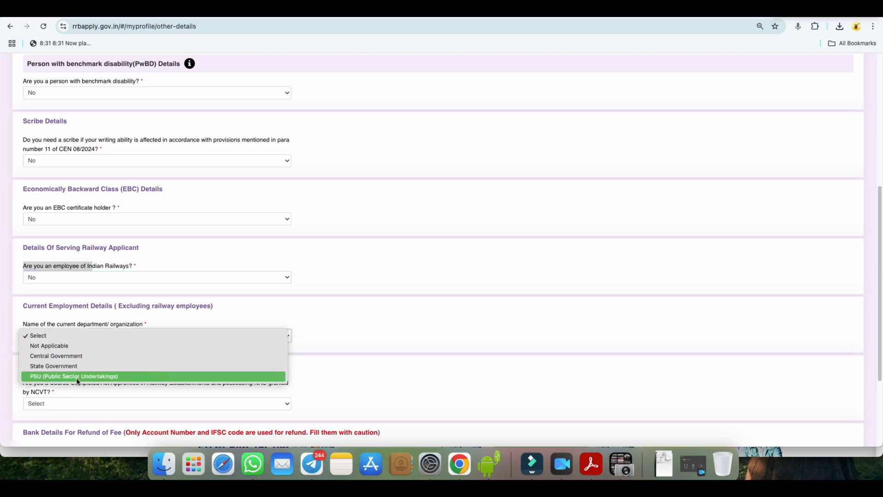
left_click(72, 346)
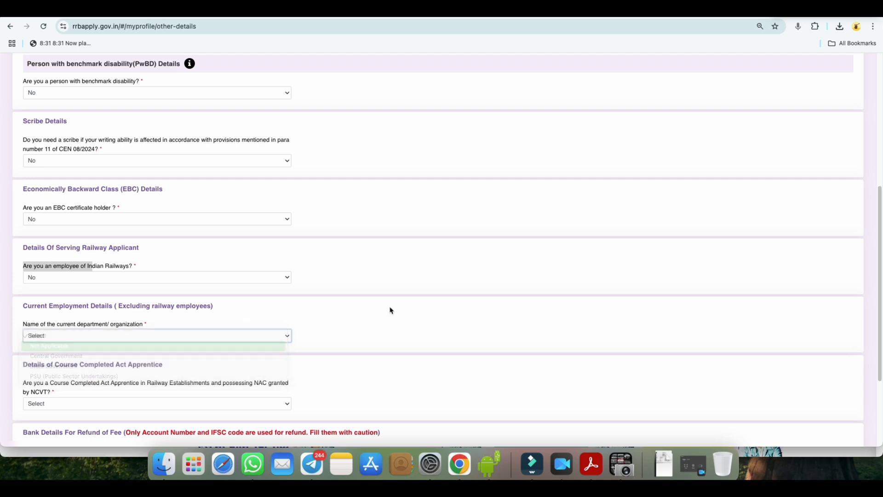
Step: Answer Yes to the Course Completed Act Apprentice question, set the trade to Any Discipline, and view the result-declared choices
scroll(442, 302, "down", 5)
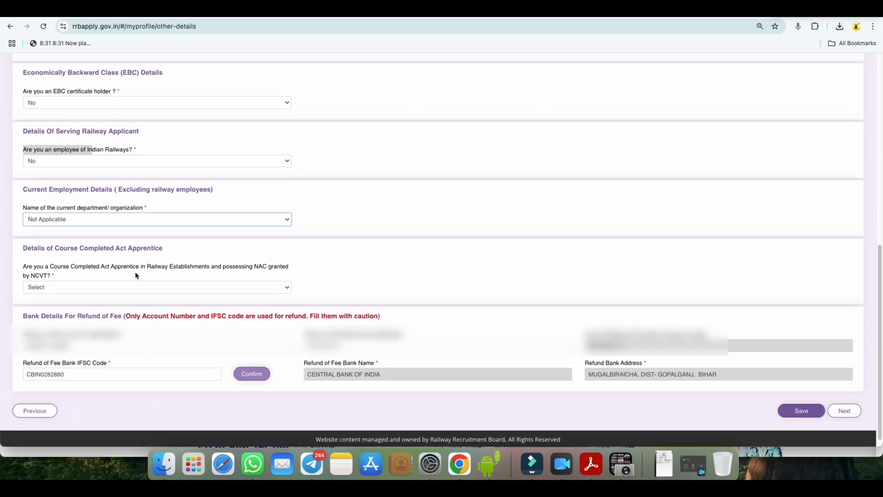
left_click(55, 289)
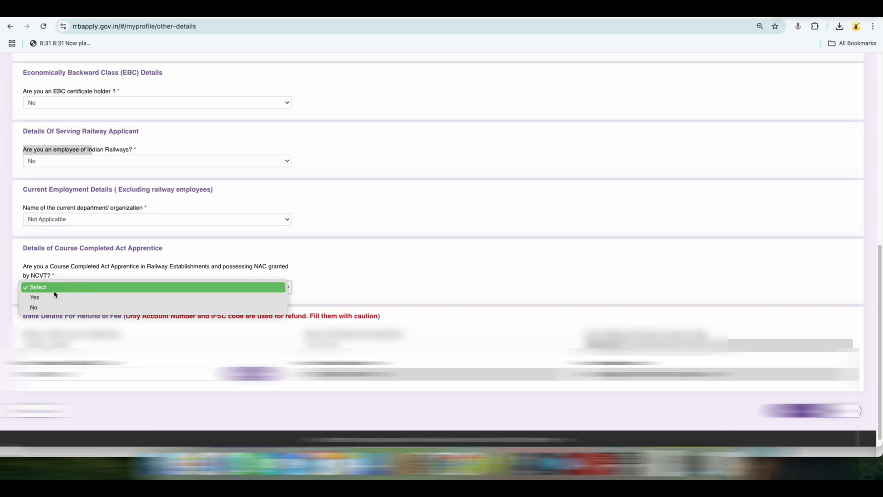
left_click(84, 298)
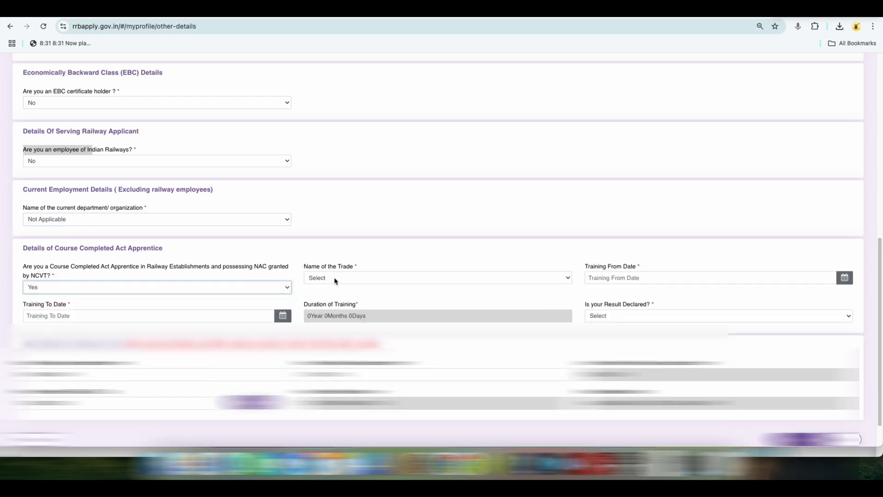
left_click(336, 280)
left_click(337, 289)
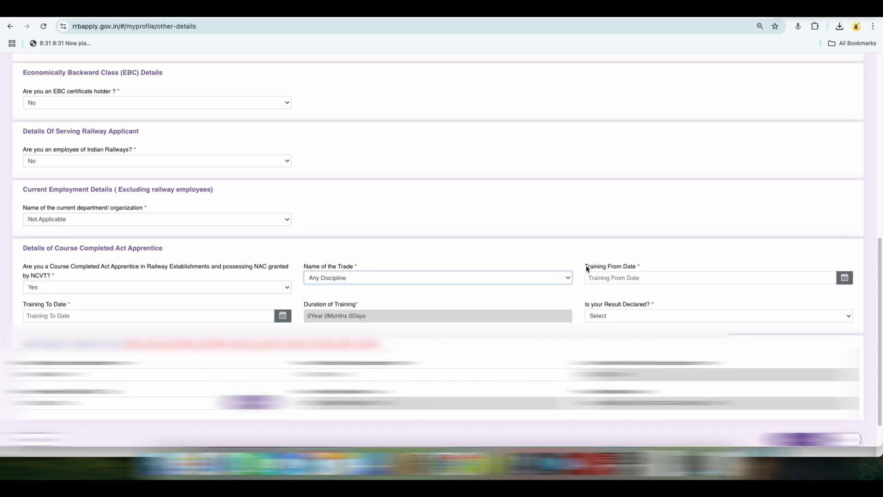
left_click_drag(587, 269, 637, 266)
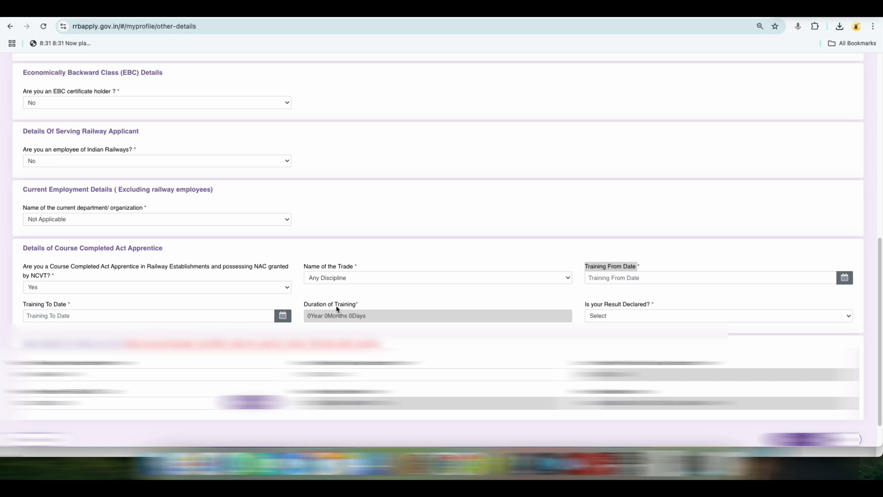
left_click(638, 317)
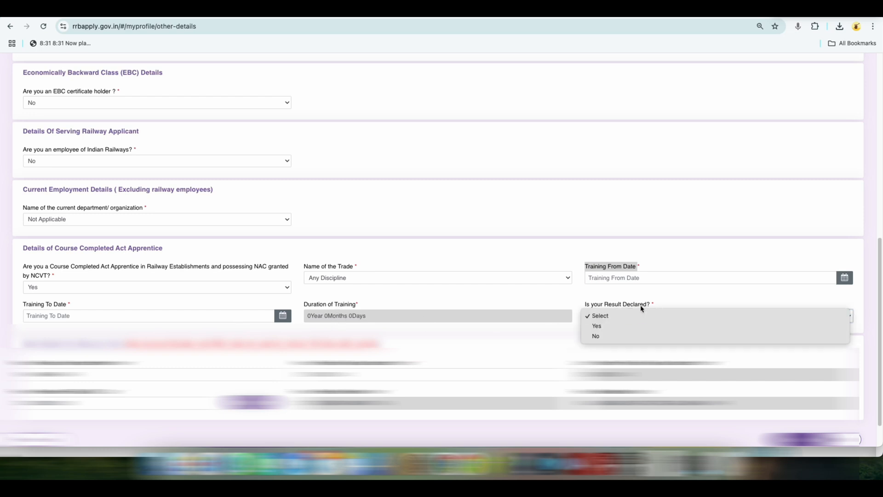
left_click(554, 295)
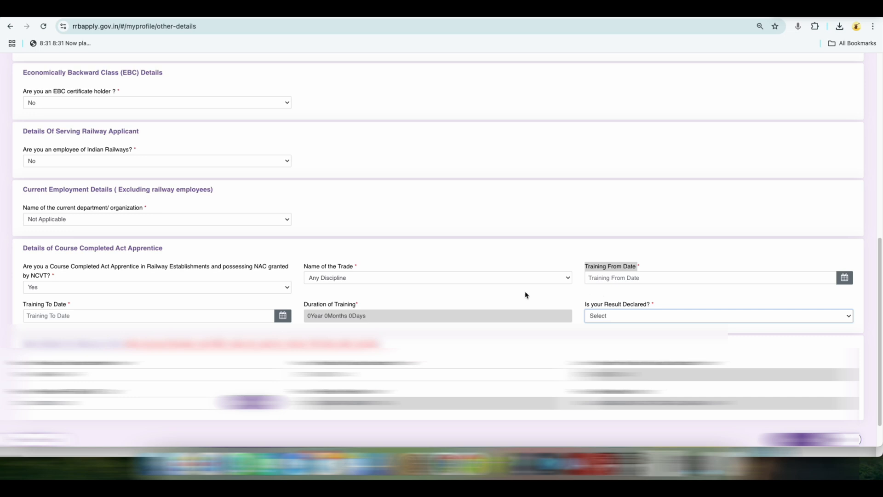
Step: Change the Course Completed Act Apprentice answer to No
left_click(31, 288)
left_click(76, 296)
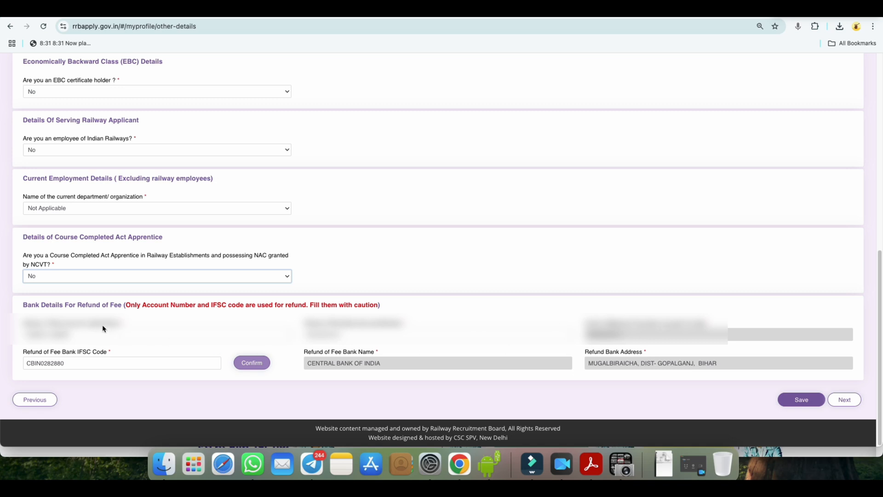
left_click(370, 342)
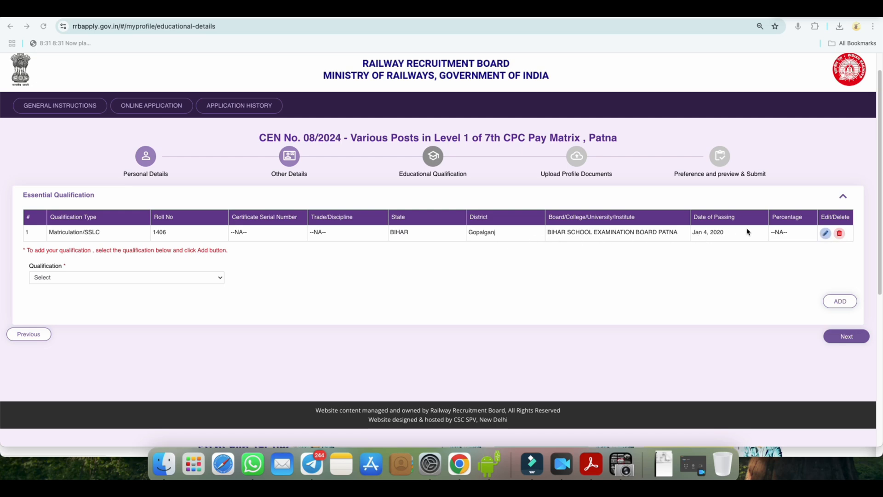
Step: Choose ITI as the qualification to add, with trade Any Discipline, state BIHAR and district Bhojpur
left_click(204, 278)
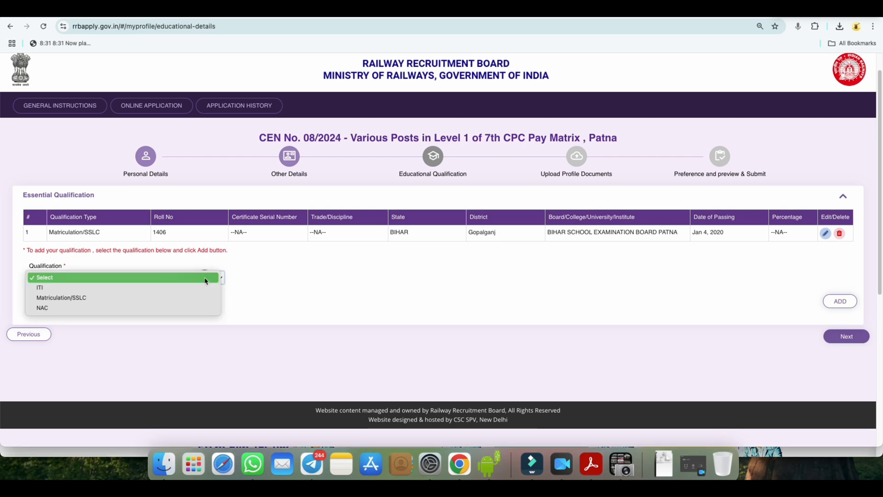
left_click(66, 288)
left_click(278, 278)
left_click(262, 288)
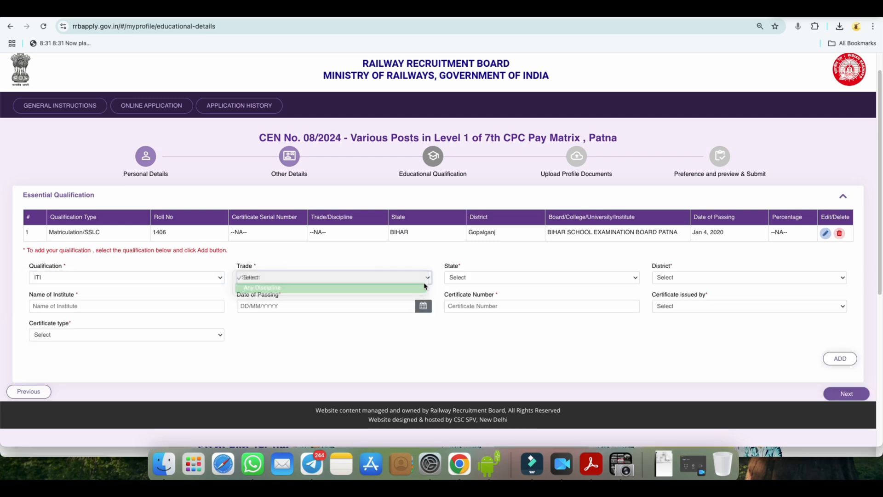
left_click(460, 277)
left_click(461, 328)
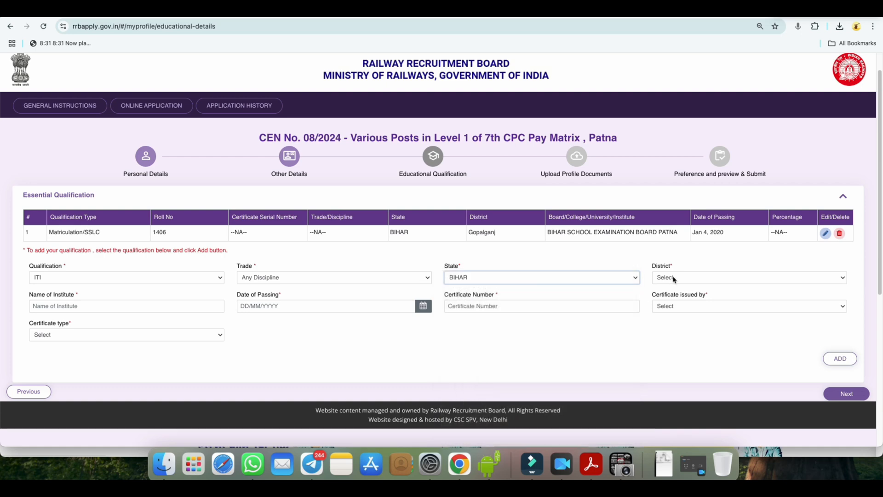
left_click(674, 279)
left_click(663, 349)
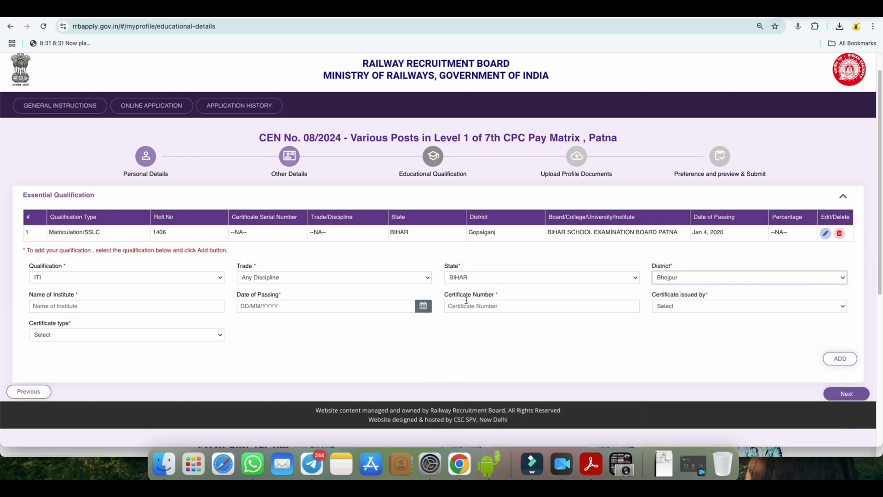
Step: Review the choices for the ITI certificate's issuing body and certificate type
left_click(674, 307)
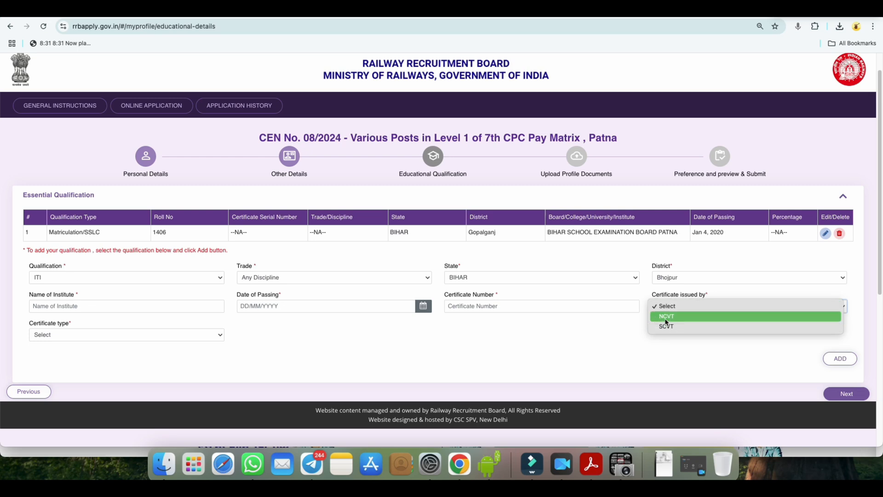
left_click(56, 335)
left_click(57, 334)
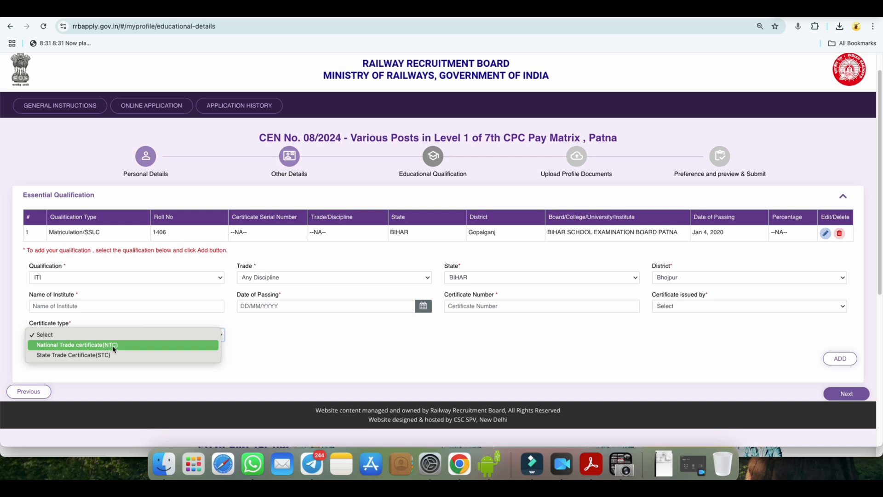
left_click(244, 347)
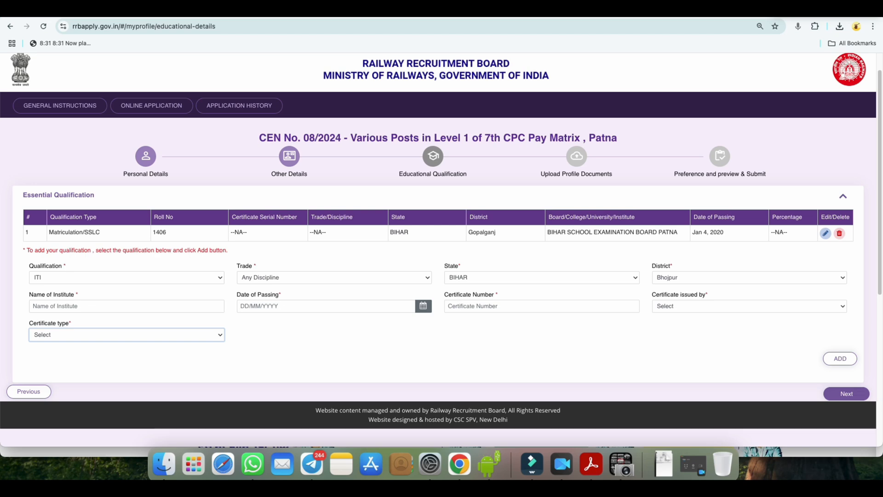
Step: Change the qualification to add to NAC and view its trade choices
left_click(79, 280)
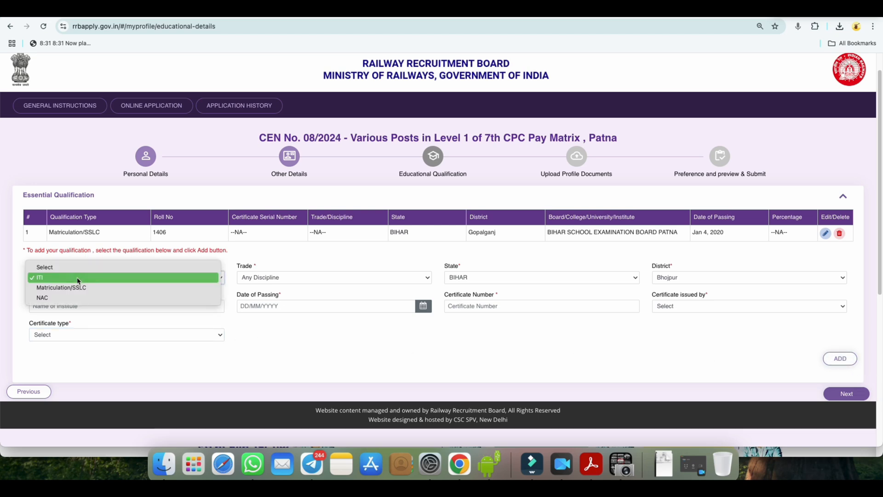
left_click(46, 300)
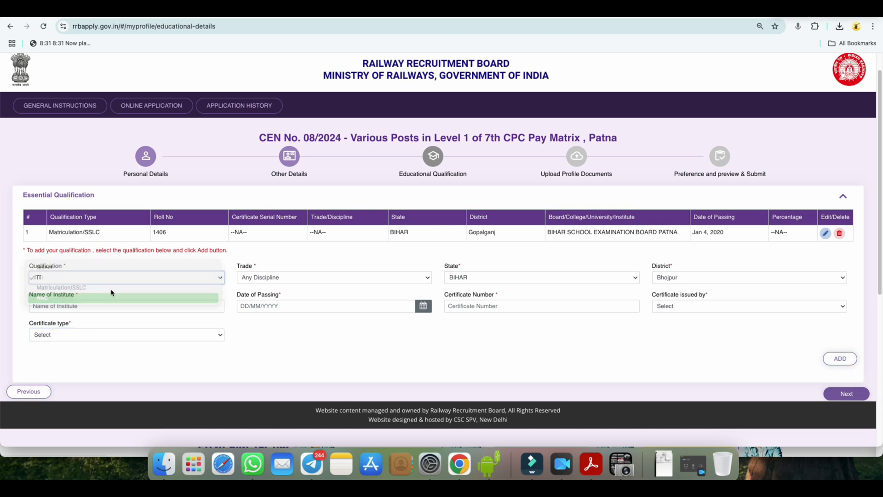
left_click(285, 277)
left_click(484, 363)
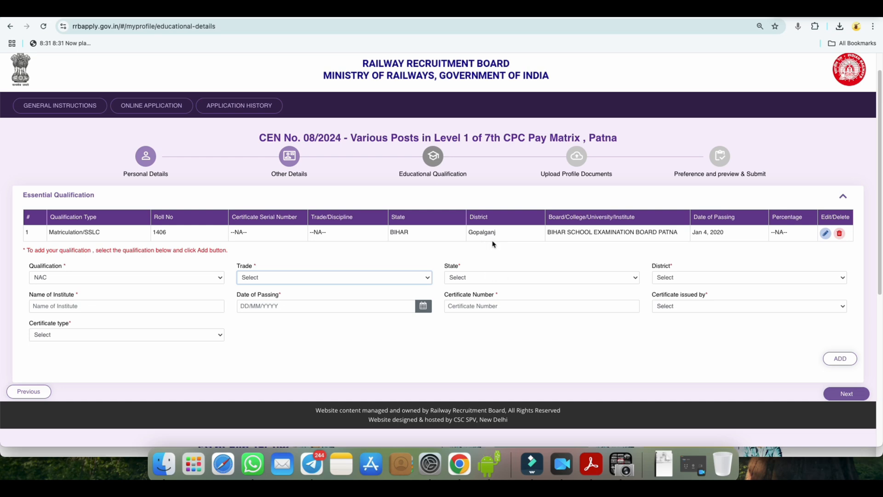
Step: Proceed to the Upload Profile Documents stage, and open the imResizer site with the applicant's passport photo loaded for editing
left_click(846, 394)
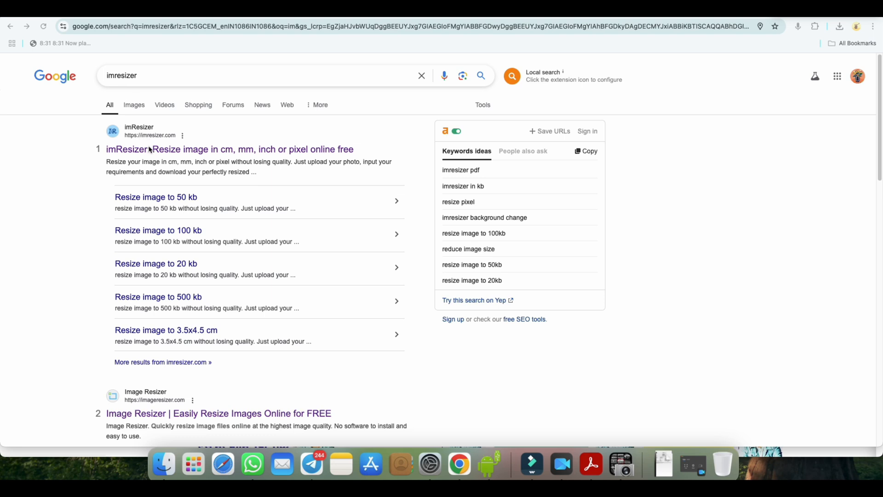
left_click(179, 150)
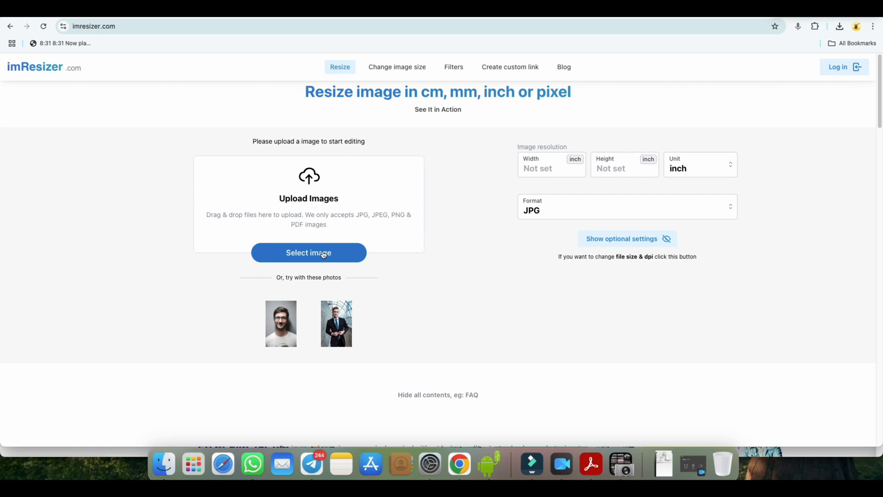
left_click(324, 255)
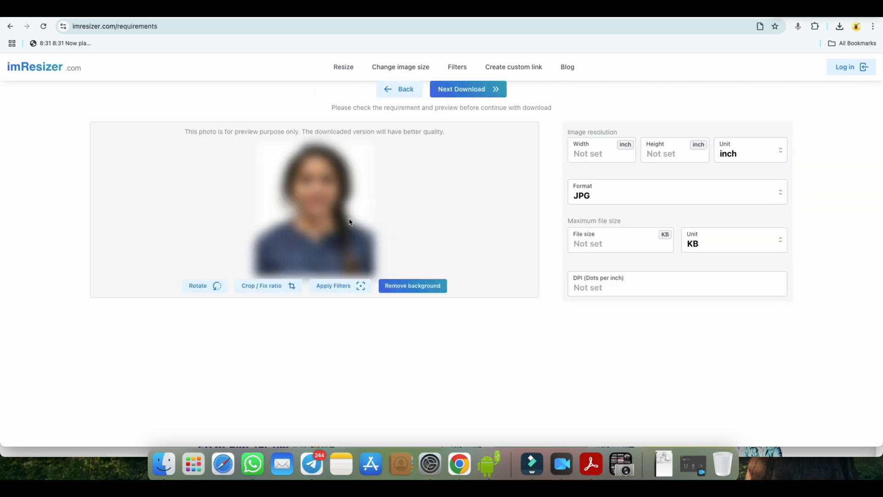
Step: Set the photo's width to 320 px, height to 240 px and maximum file size to 60 KB, and download it as JPG
left_click(598, 152)
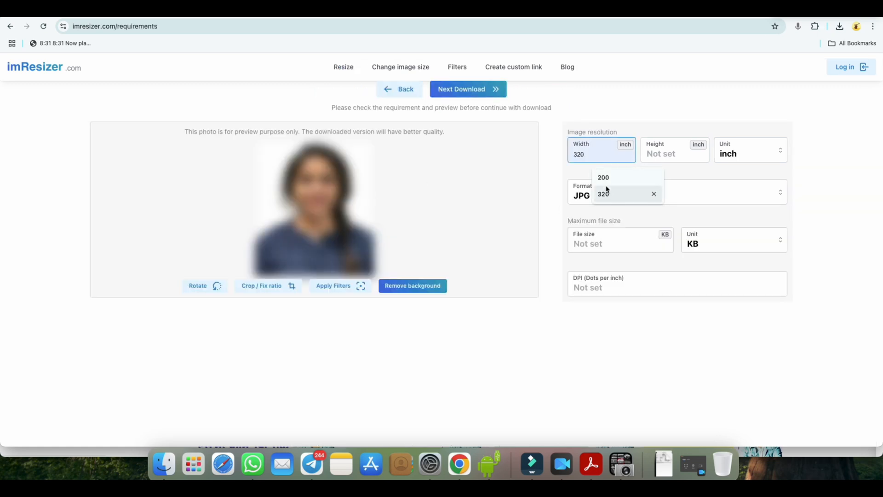
left_click(630, 177)
left_click(662, 156)
left_click(677, 194)
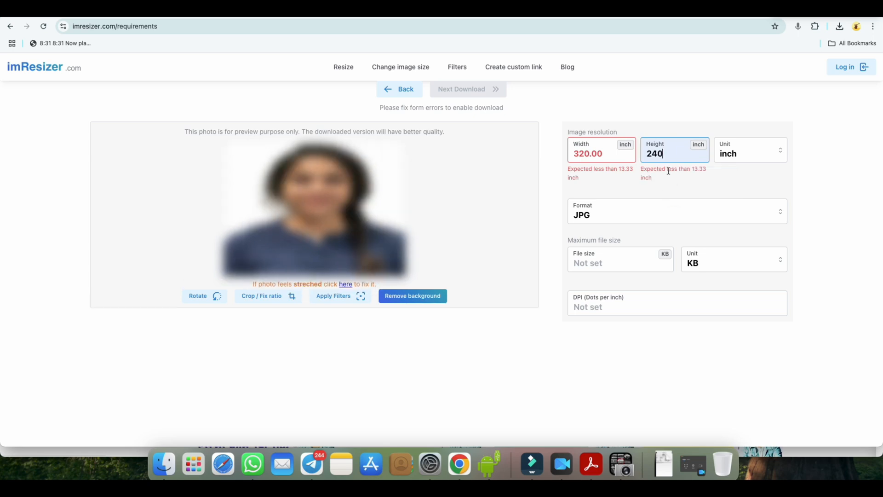
left_click(738, 159)
left_click(736, 228)
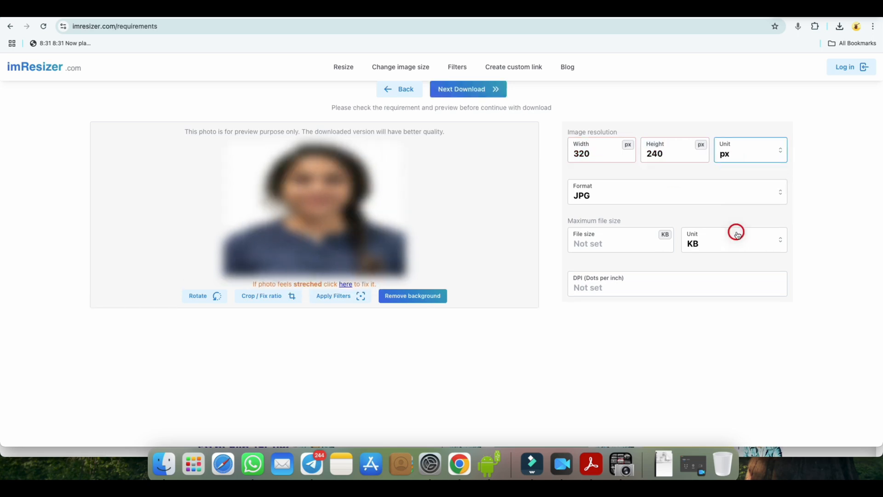
left_click(593, 244)
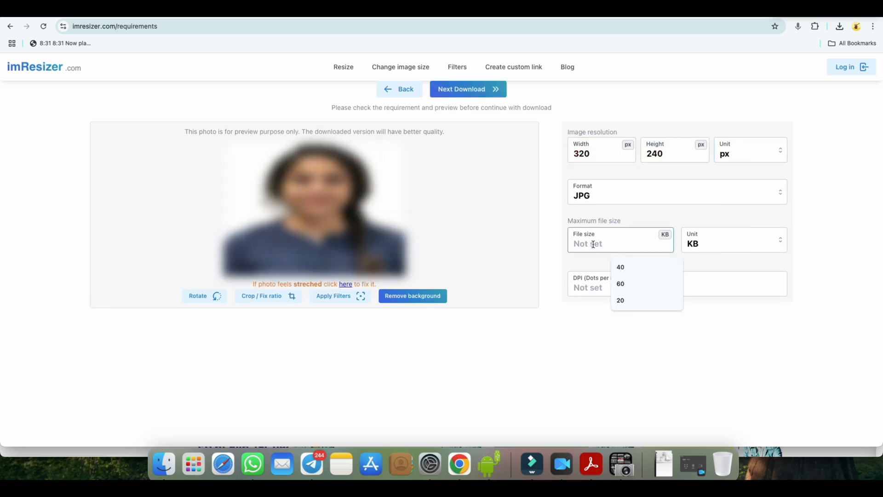
left_click(618, 285)
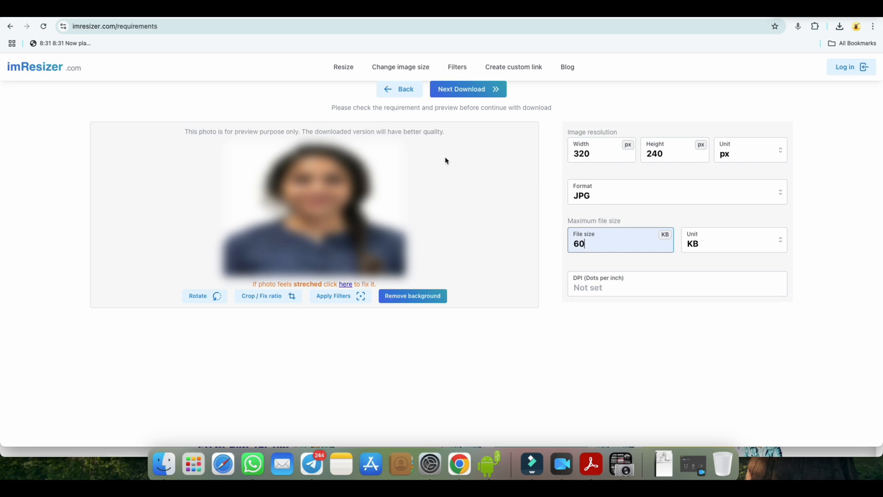
left_click(446, 89)
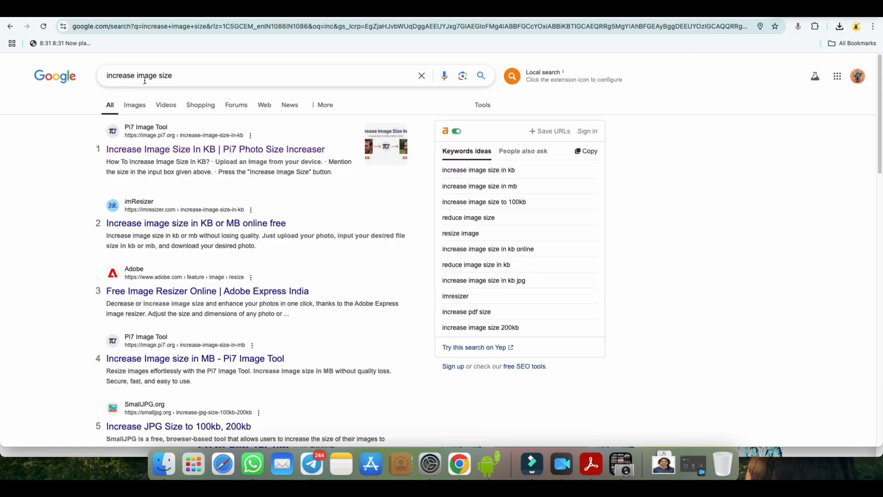
Step: Increase the resized photo's file size to 53 KB with the Pi7 Photo Size Increaser and download the image
left_click(175, 152)
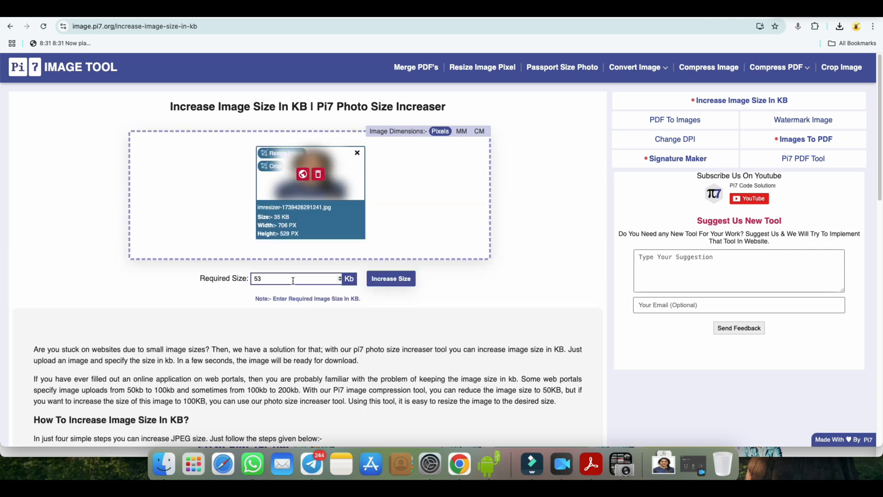
left_click(274, 280)
type("3")
left_click(386, 283)
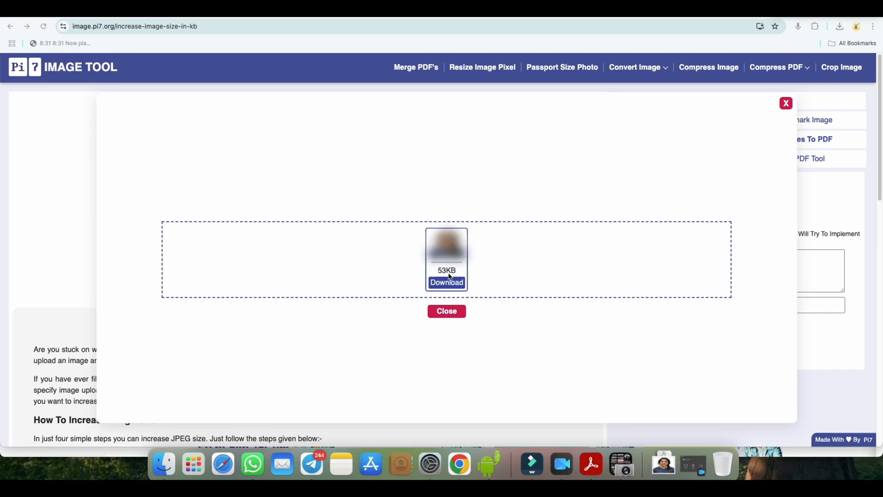
left_click(453, 283)
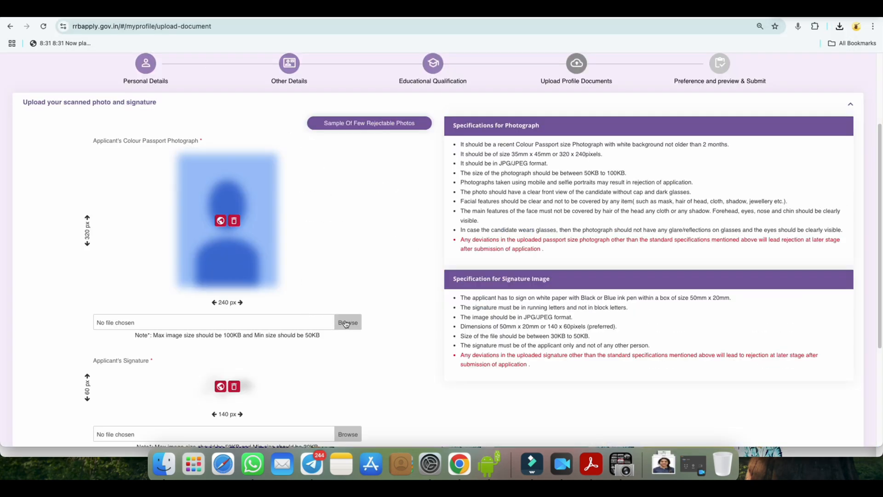
Step: Upload Pi7_Tool_imresizer-1739285110630.jpg as the applicant's passport photograph, and review the signature dimensions and the two resizing sites
left_click(352, 323)
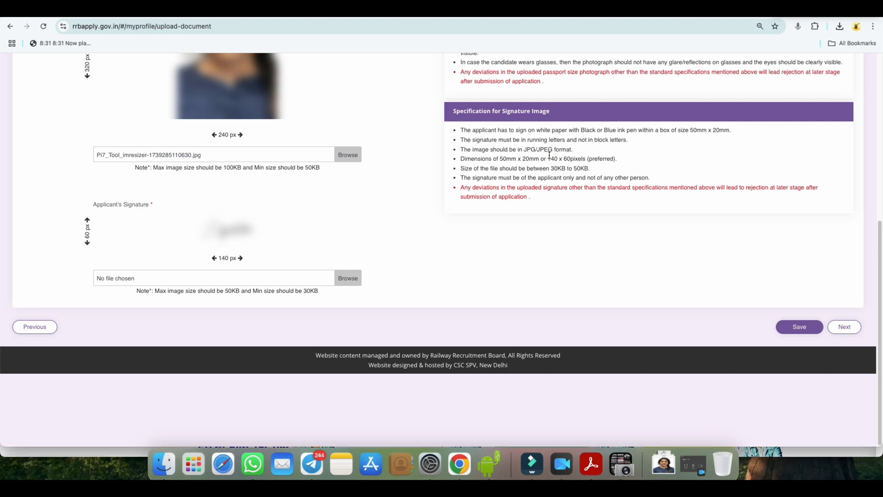
left_click_drag(549, 158, 583, 158)
left_click(271, 10)
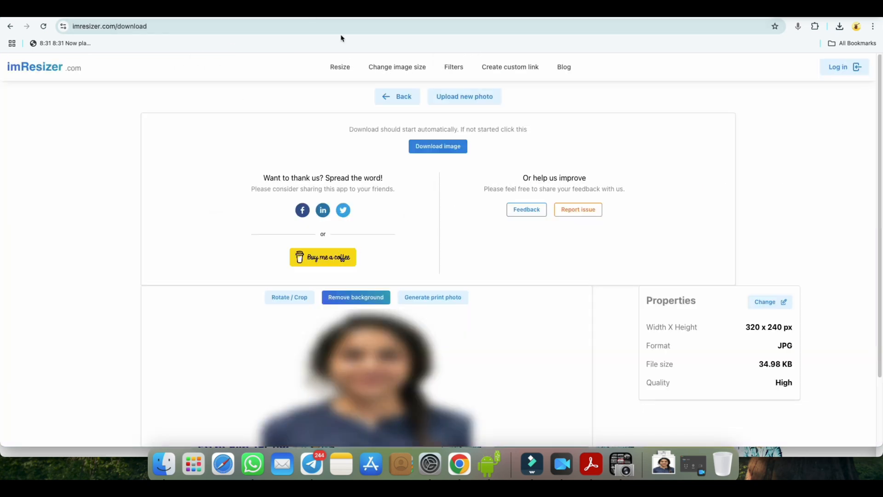
left_click(343, 10)
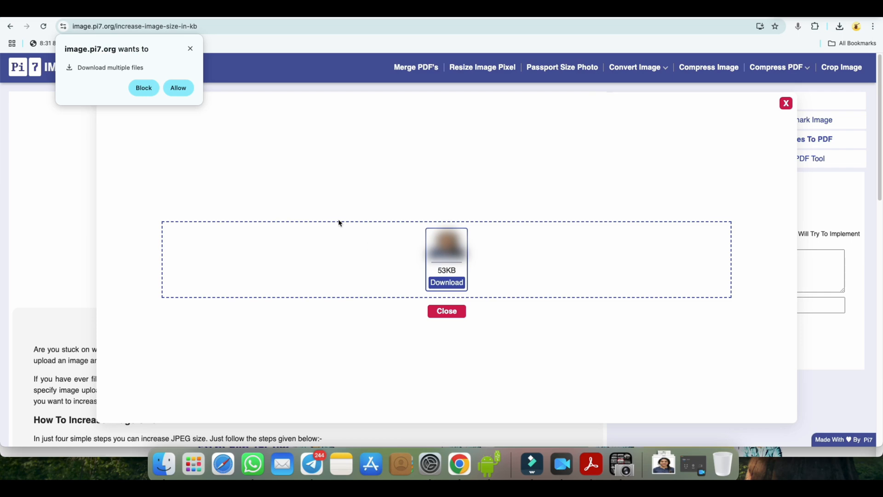
left_click(201, 11)
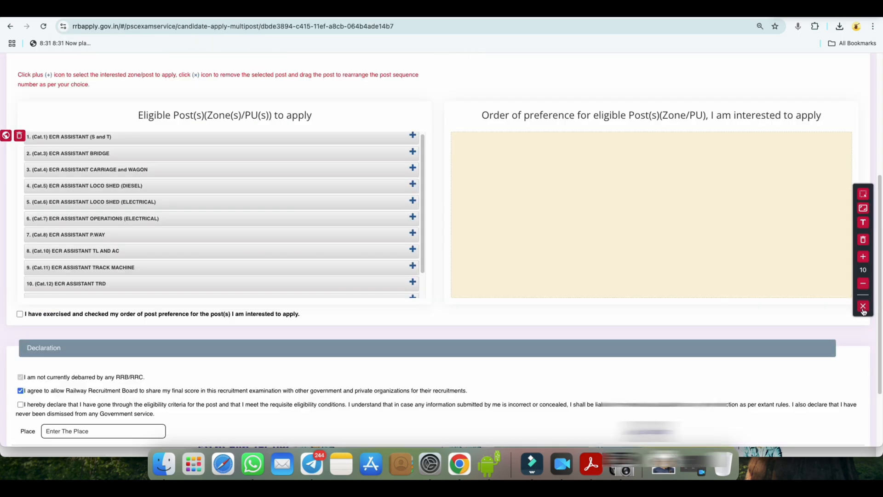
Step: Add ECR Assistant Carriage and Wagon, Bridge, S and T, Operations (Electrical), TL and AC, and TRD to the post preferences in that order
scroll(387, 206, "up", 1)
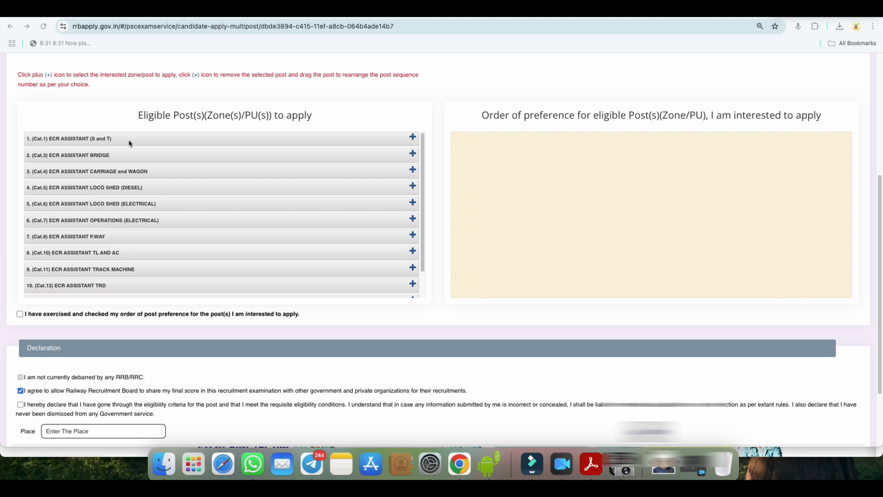
left_click(412, 169)
left_click(413, 153)
left_click(419, 138)
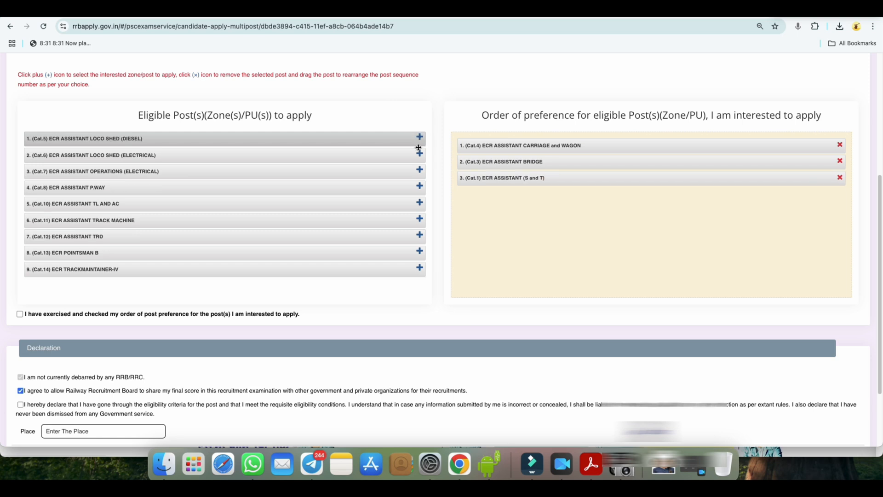
left_click(419, 170)
left_click(419, 186)
left_click(419, 203)
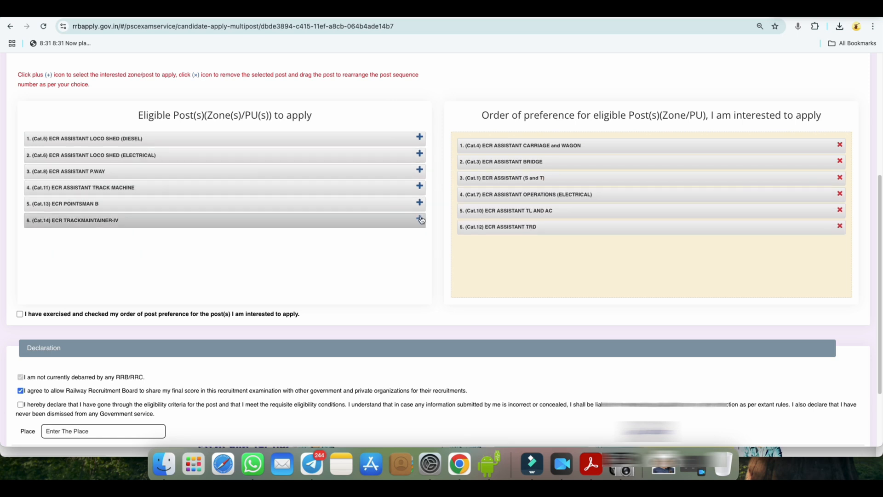
Step: Add Trackmaintainer-IV, Pointsman B, P.Way, Loco Shed (Electrical), Loco Shed (Diesel) and Track Machine to the preferences, and move Assistant Bridge to fourth place
left_click(420, 220)
left_click(419, 203)
left_click(420, 170)
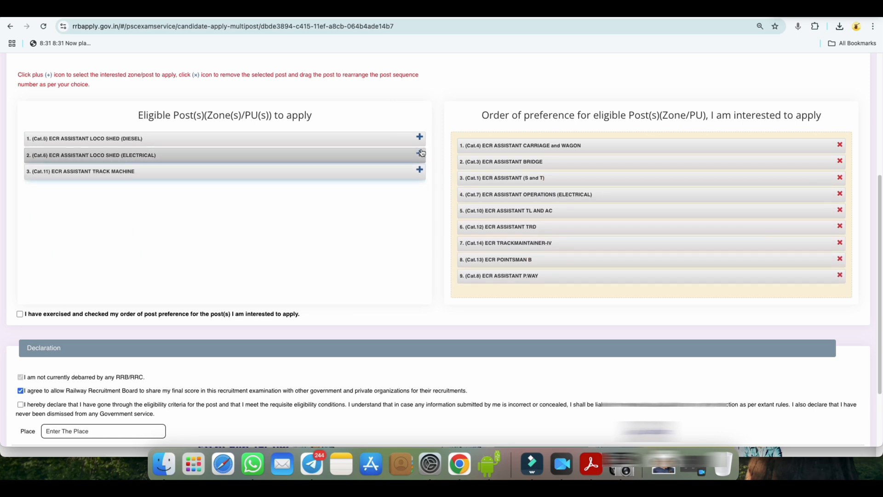
left_click(420, 153)
left_click(419, 136)
left_click(420, 137)
left_click_drag(497, 161, 497, 205)
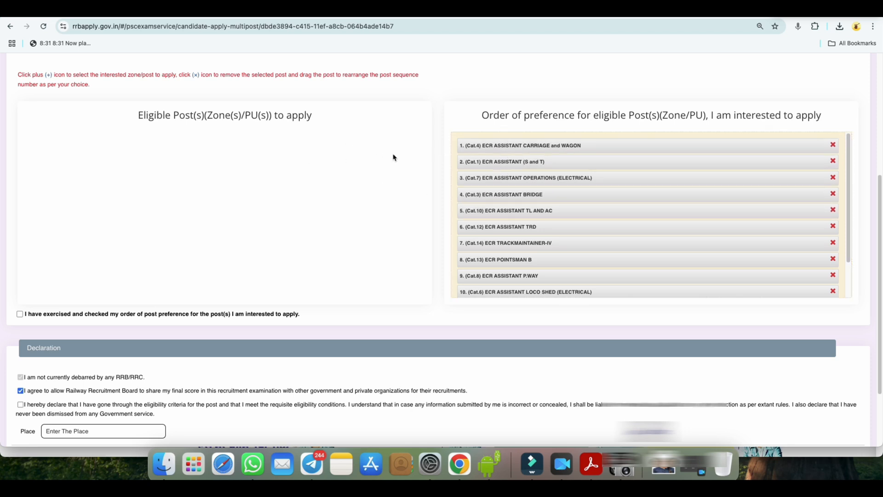
Step: Confirm the checked order of post preference and the eligibility declaration, and save and preview the application
scroll(526, 262, "down", 5)
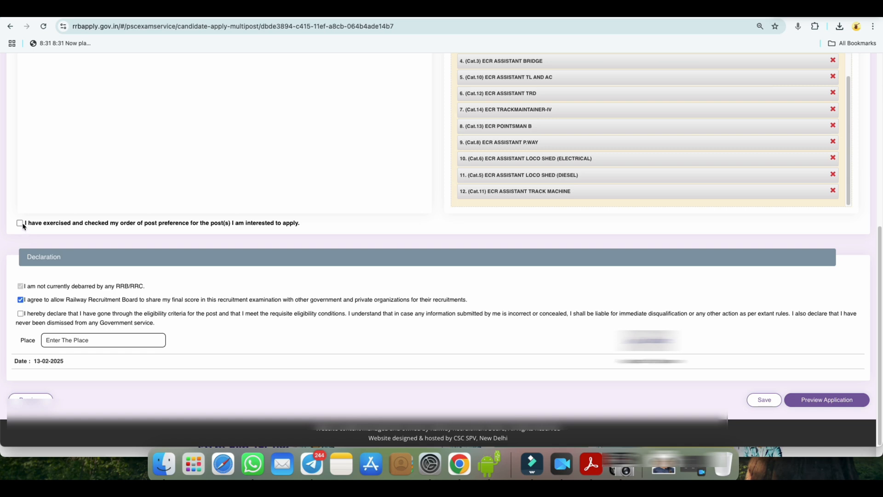
left_click(19, 223)
left_click(20, 313)
left_click(772, 405)
left_click(825, 403)
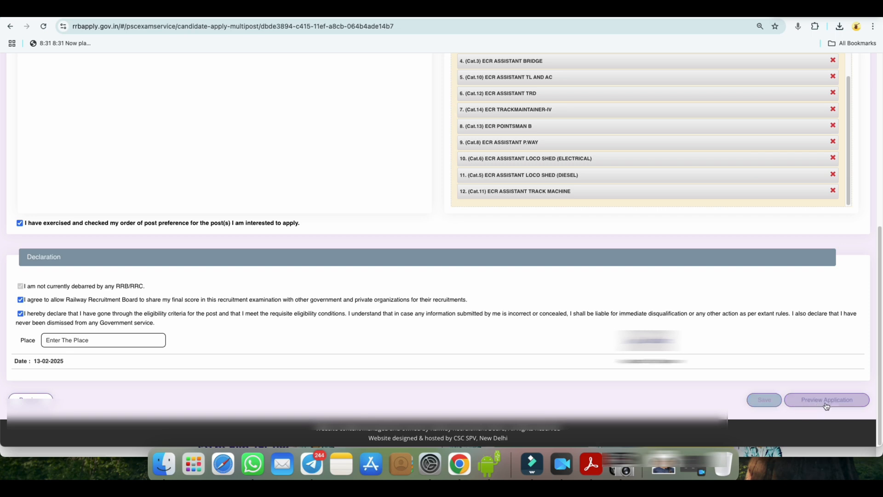
left_click(832, 405)
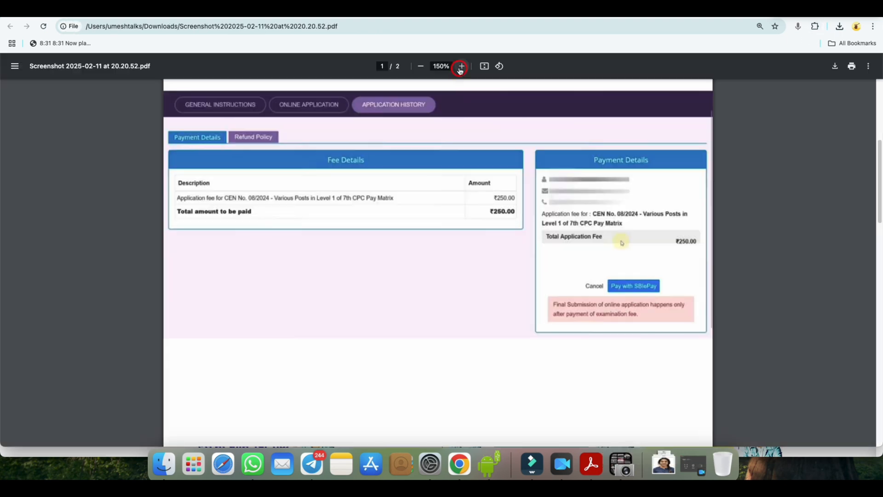
Step: Switch to the saved application screenshots PDF and examine the fee and payment details at 175% zoom
left_click(462, 66)
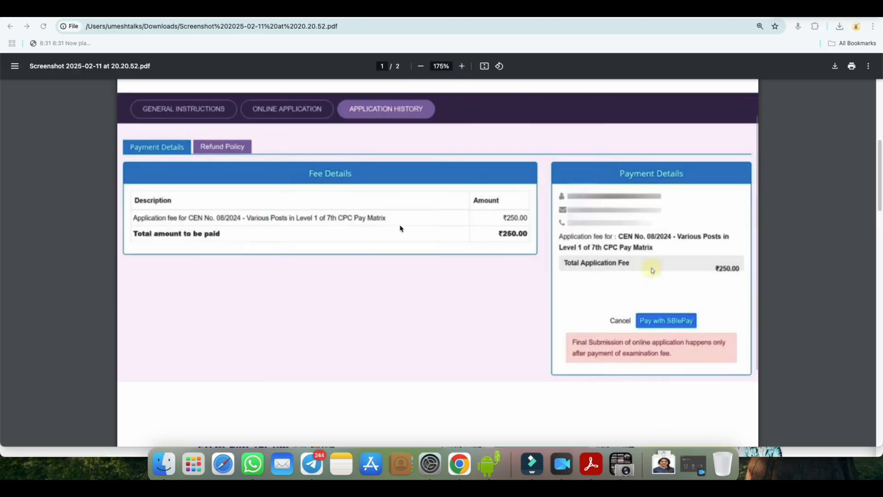